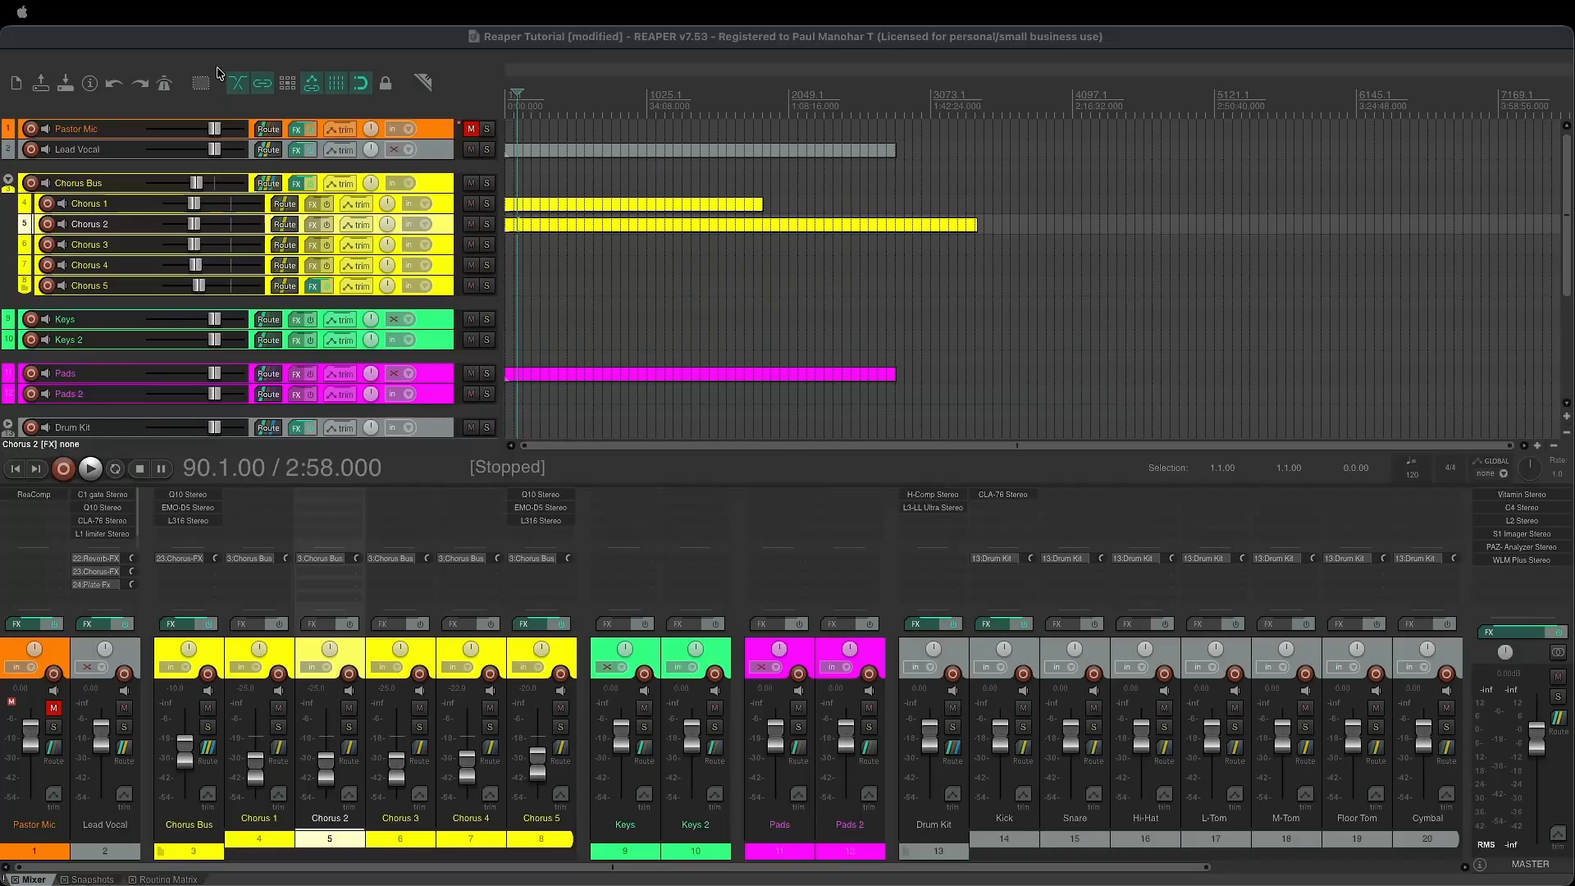
Step: Open the Performance Meter and reposition its window over the arrange area
left_click(165, 12)
left_click(336, 39)
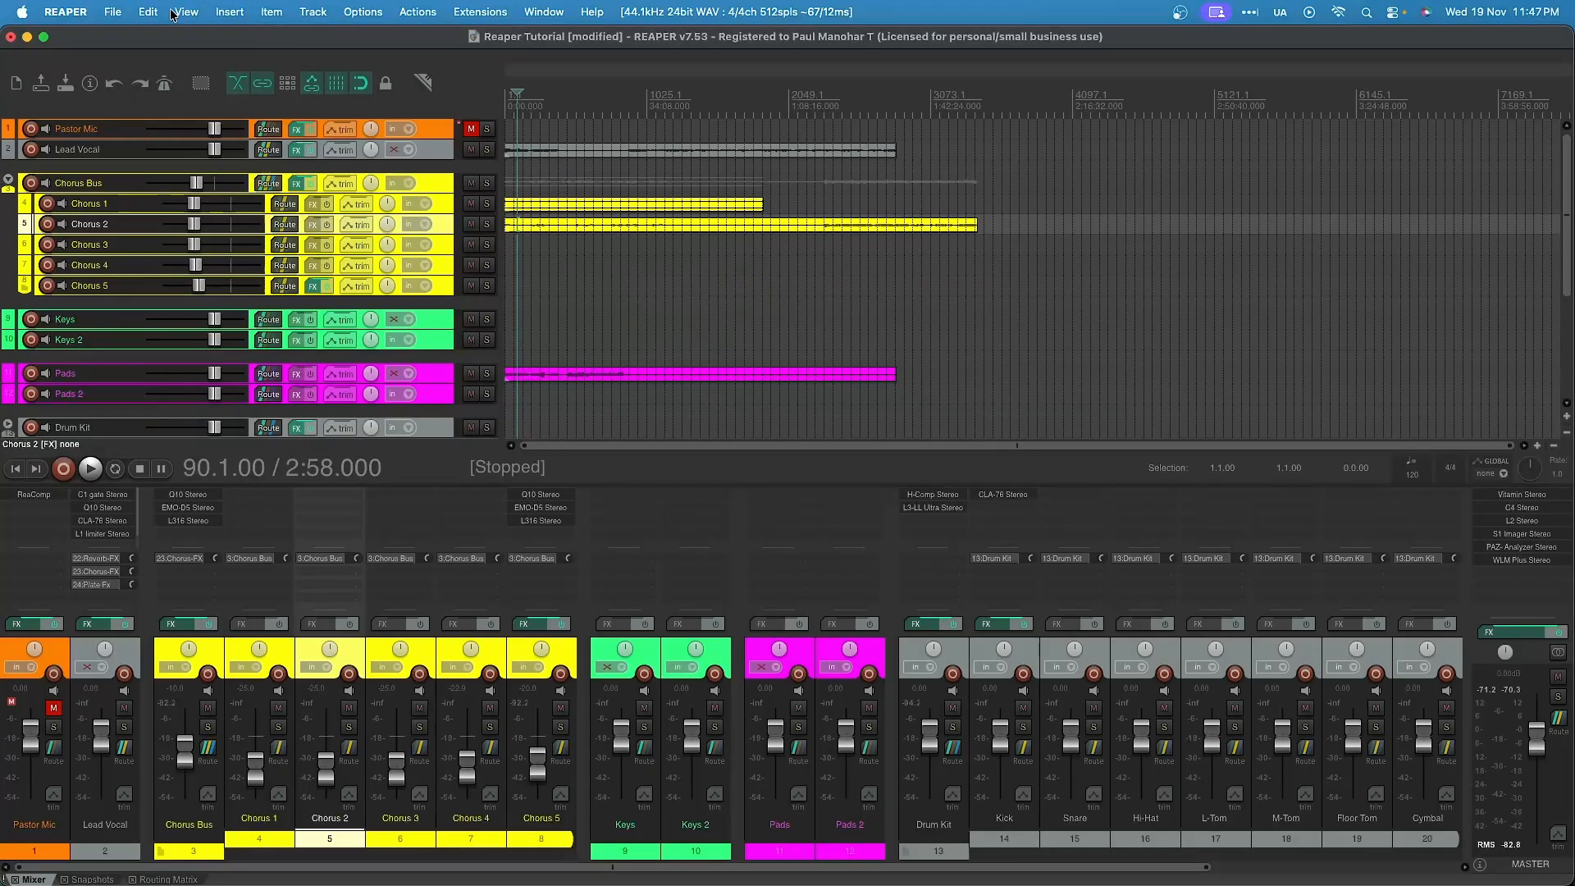
left_click(182, 13)
left_click(212, 525)
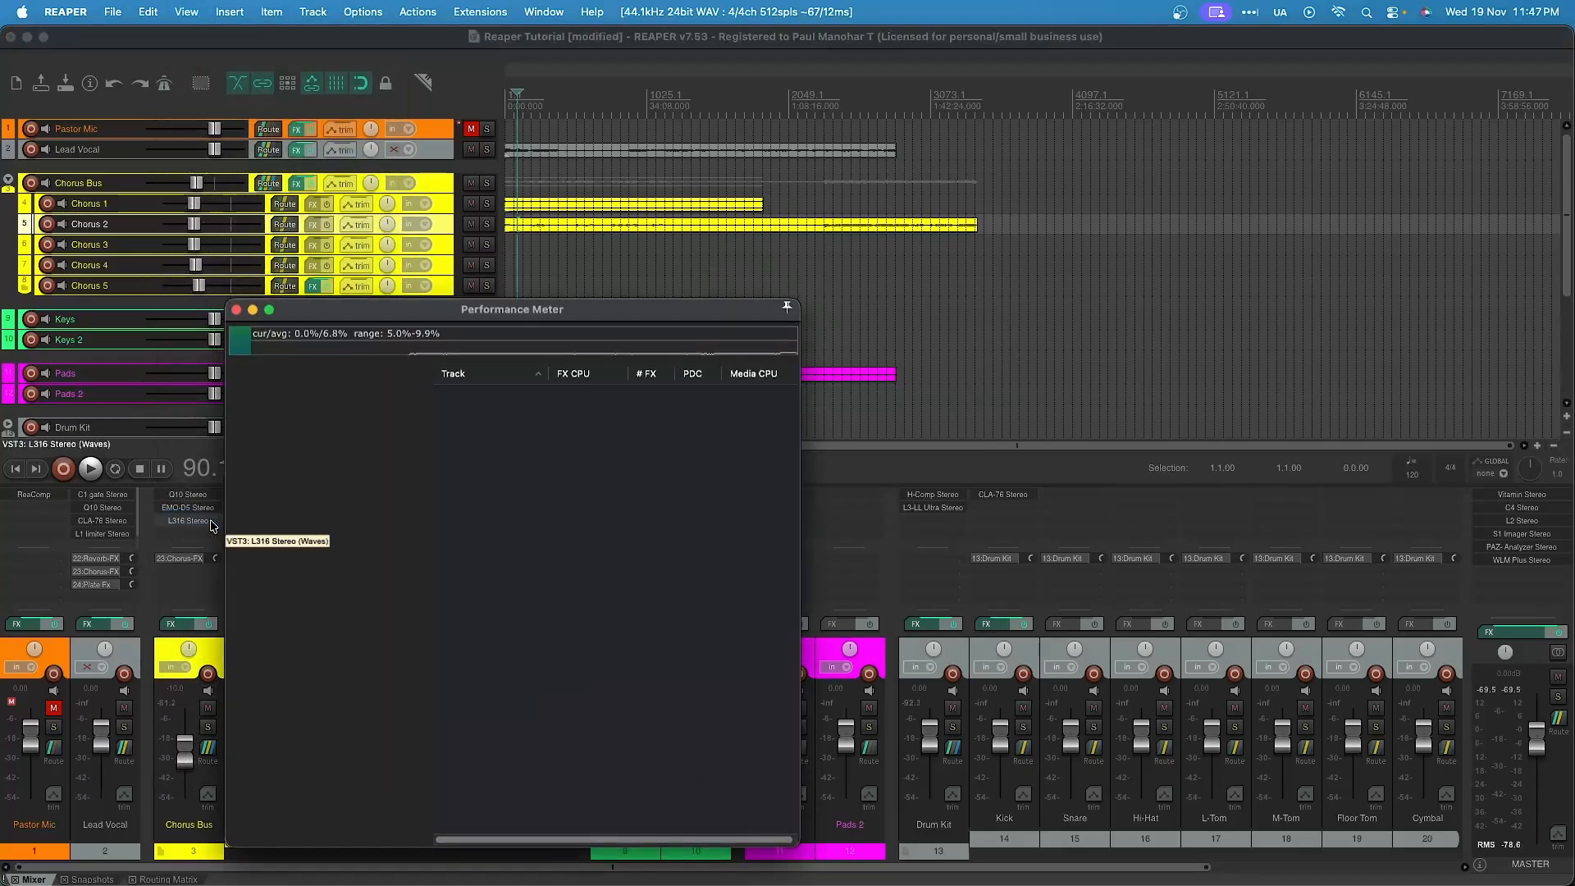
left_click_drag(381, 320, 685, 113)
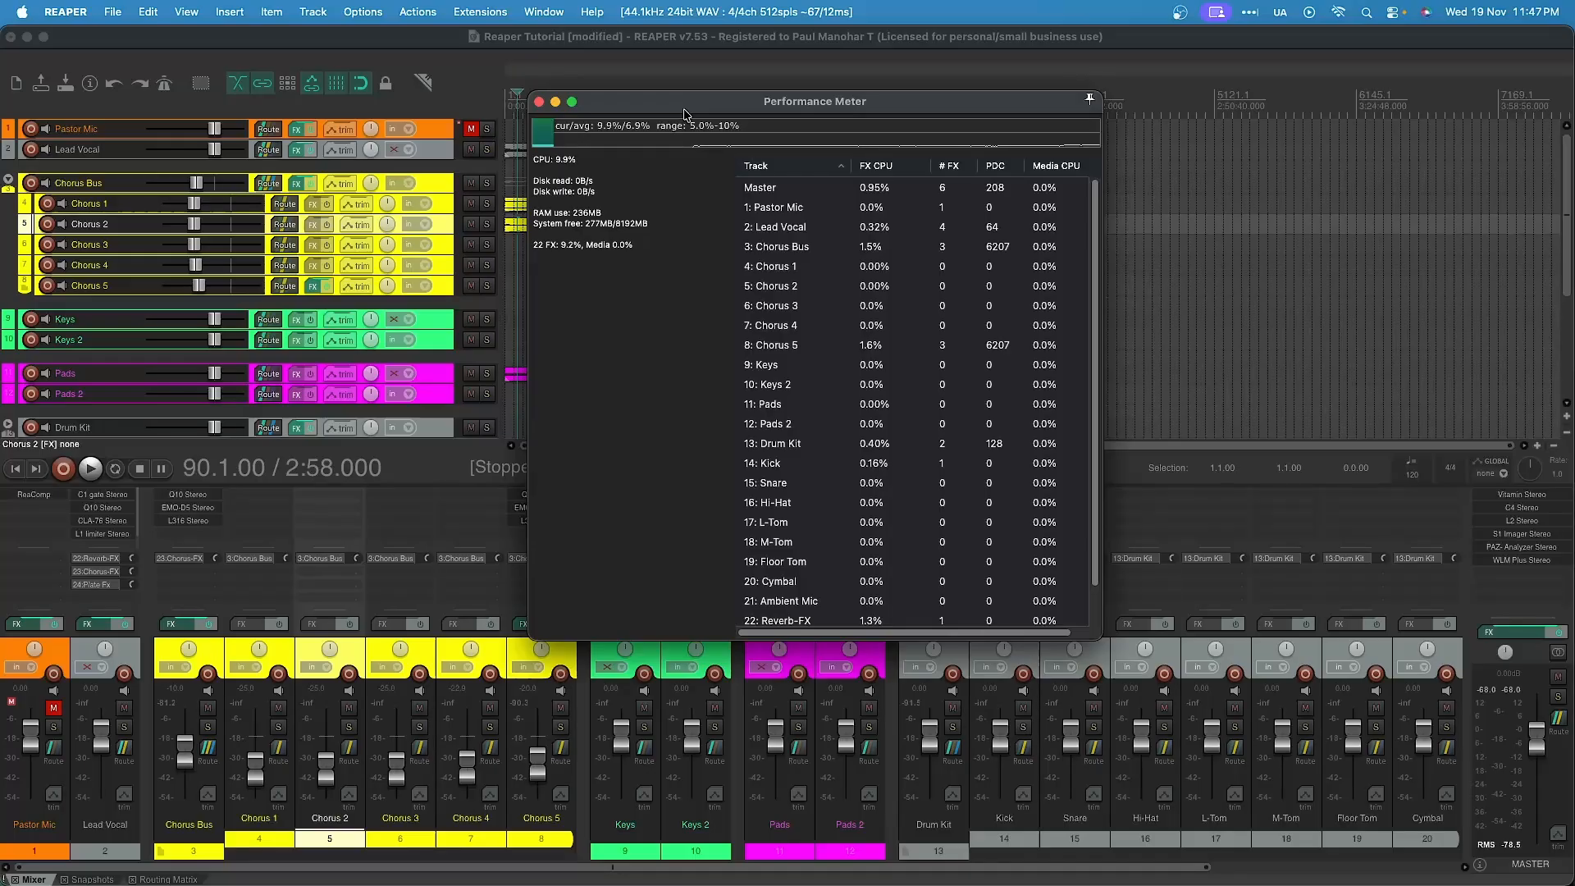
left_click_drag(685, 112, 803, 99)
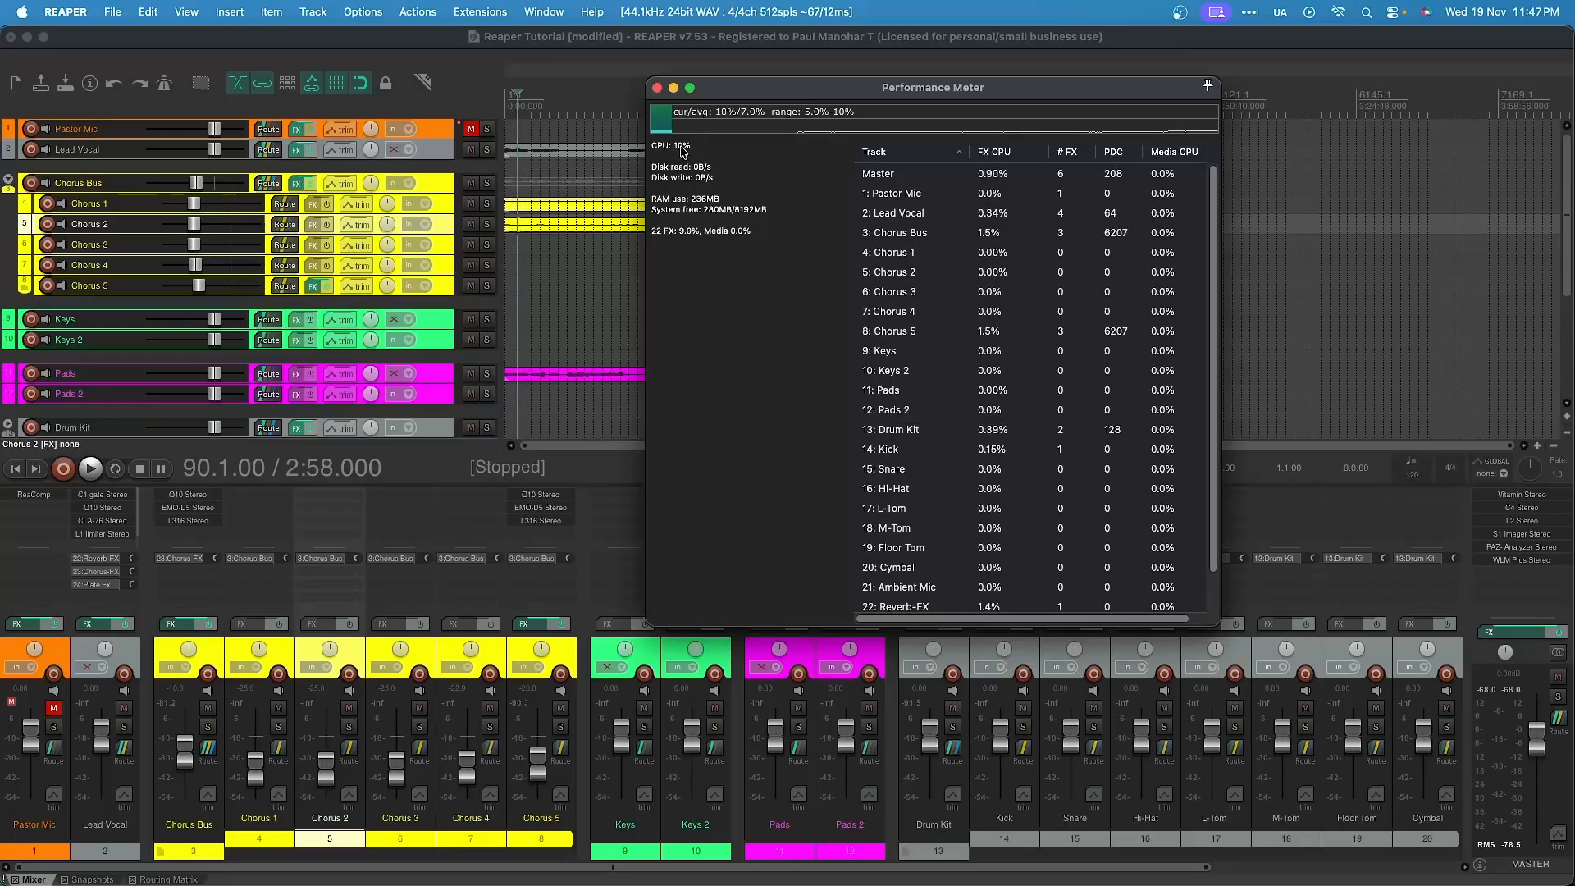
Step: Examine the FX CPU, FX count and PDC values of all tracks in the Performance Meter, along with the FX tracks in the mixer
scroll(890, 607, "down", 3)
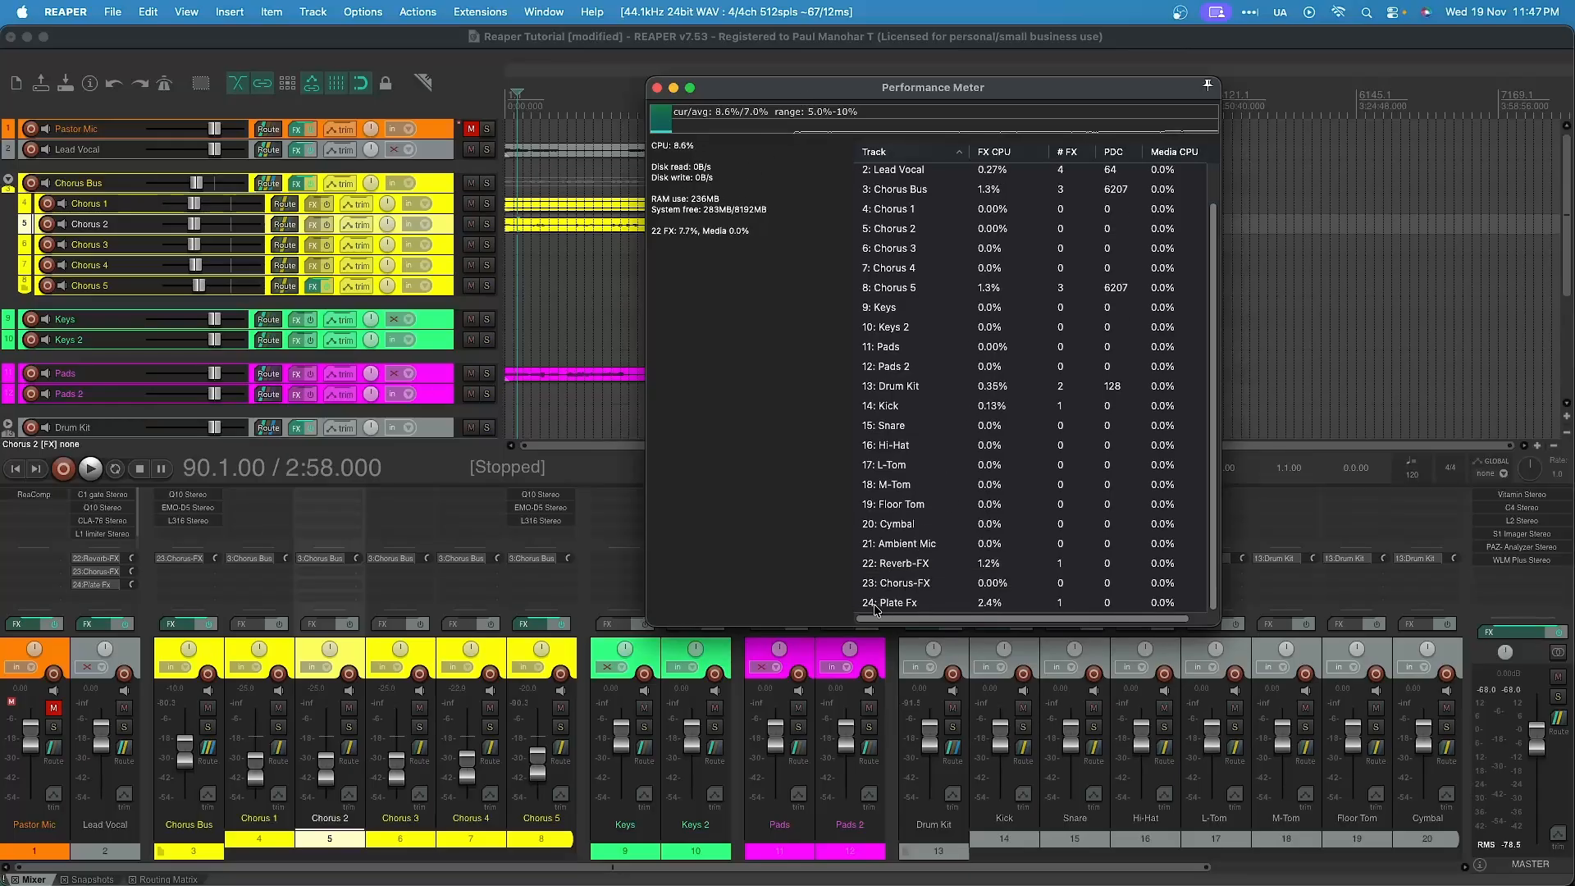
scroll(876, 608, "up", 3)
scroll(886, 607, "down", 3)
scroll(907, 505, "up", 2)
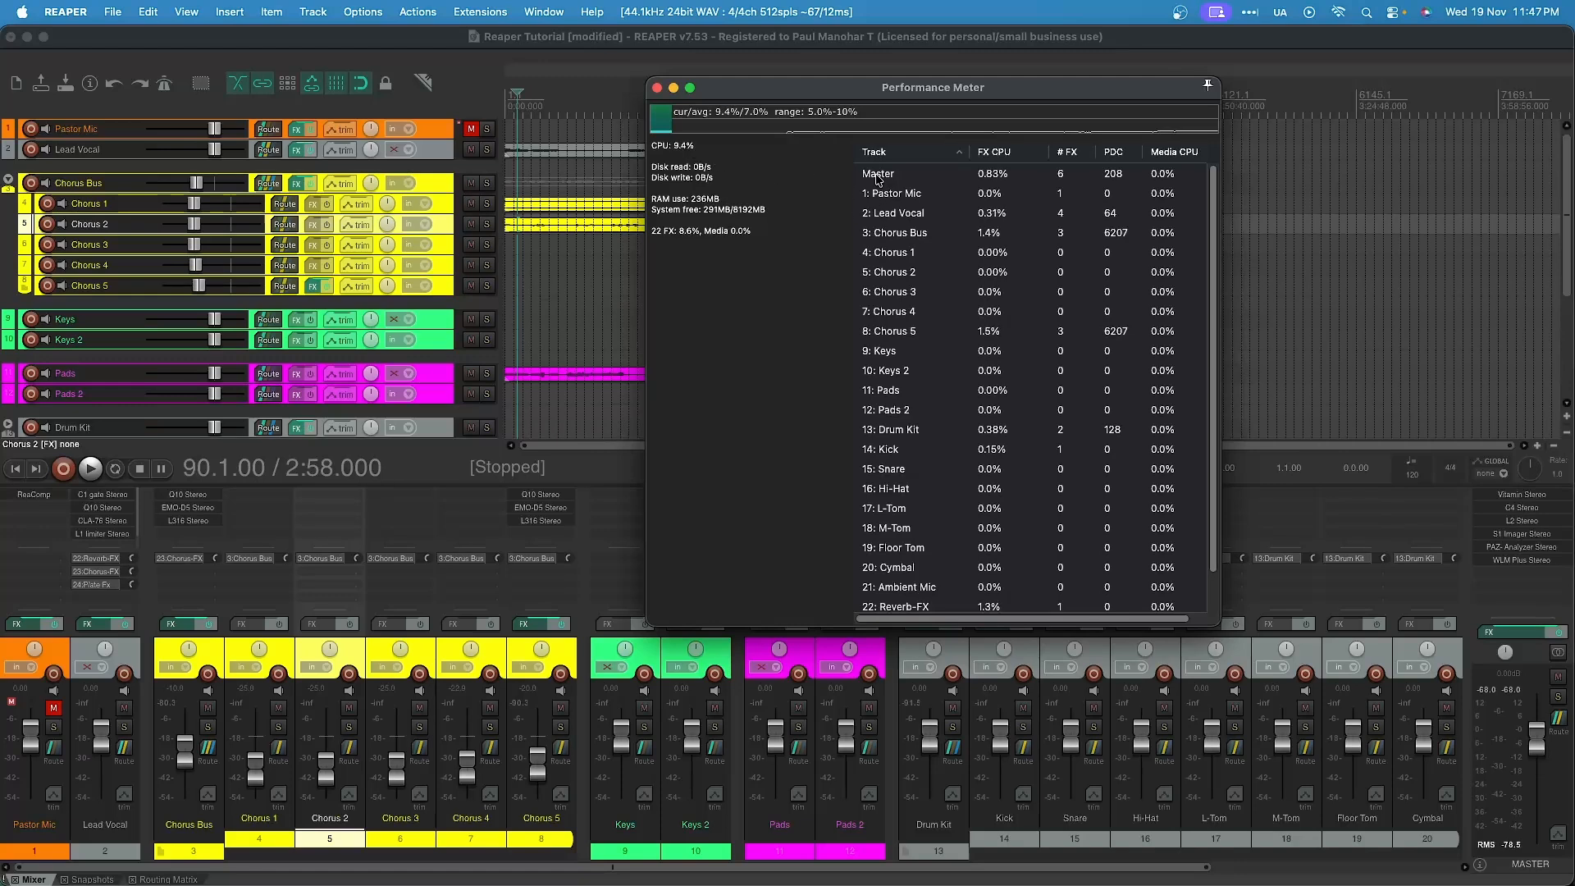
scroll(892, 458, "down", 2)
scroll(892, 458, "up", 2)
scroll(1078, 505, "down", 2)
scroll(1078, 505, "up", 2)
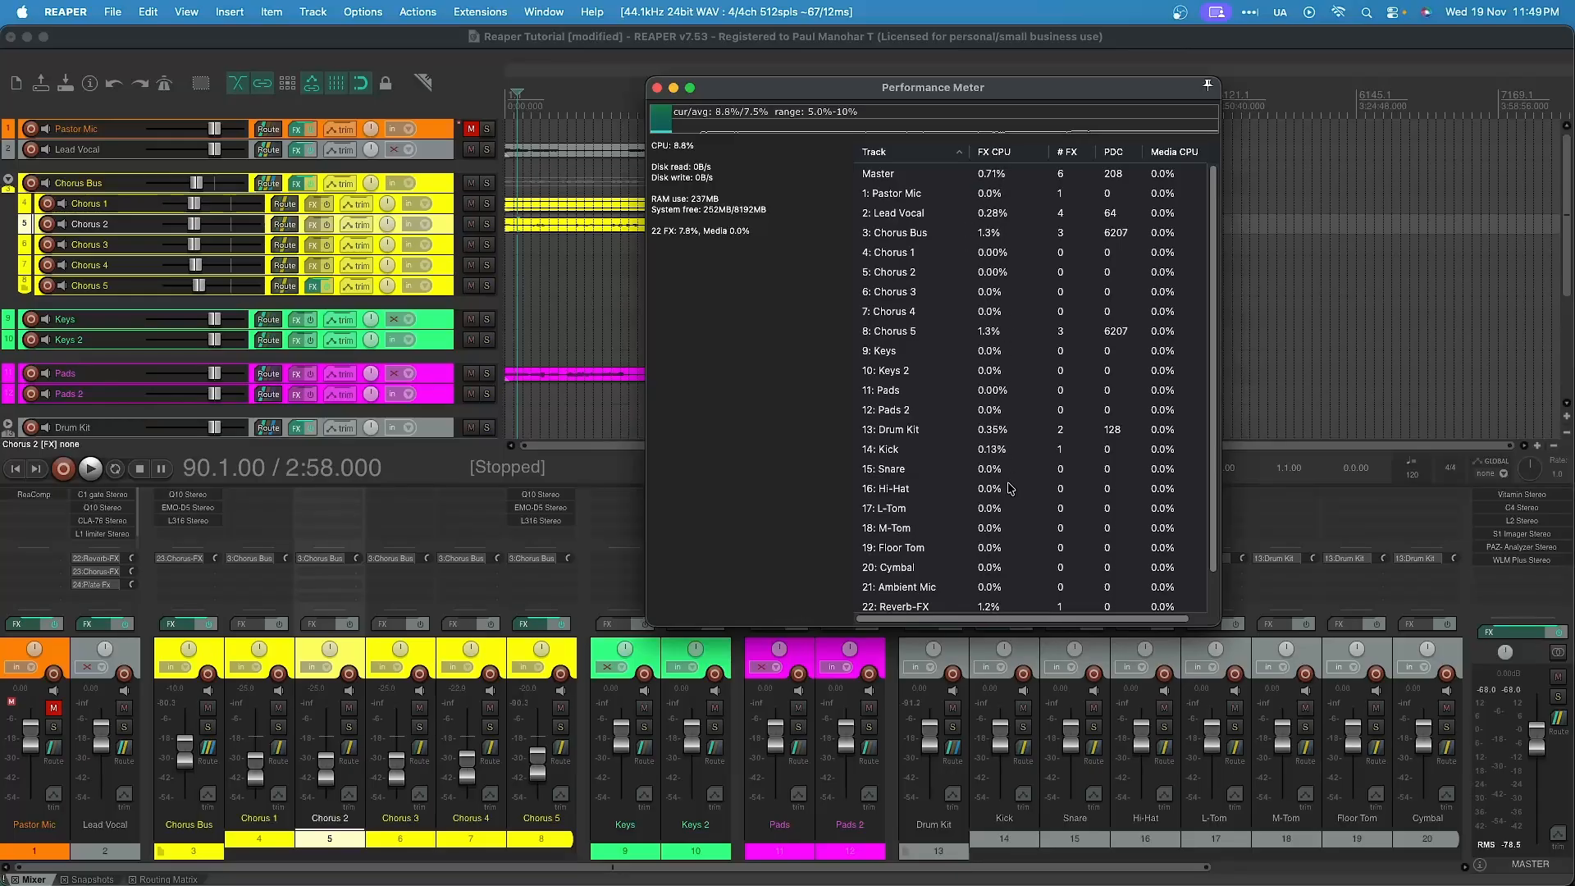
scroll(1008, 525, "down", 2)
scroll(899, 193, "up", 2)
scroll(987, 398, "down", 2)
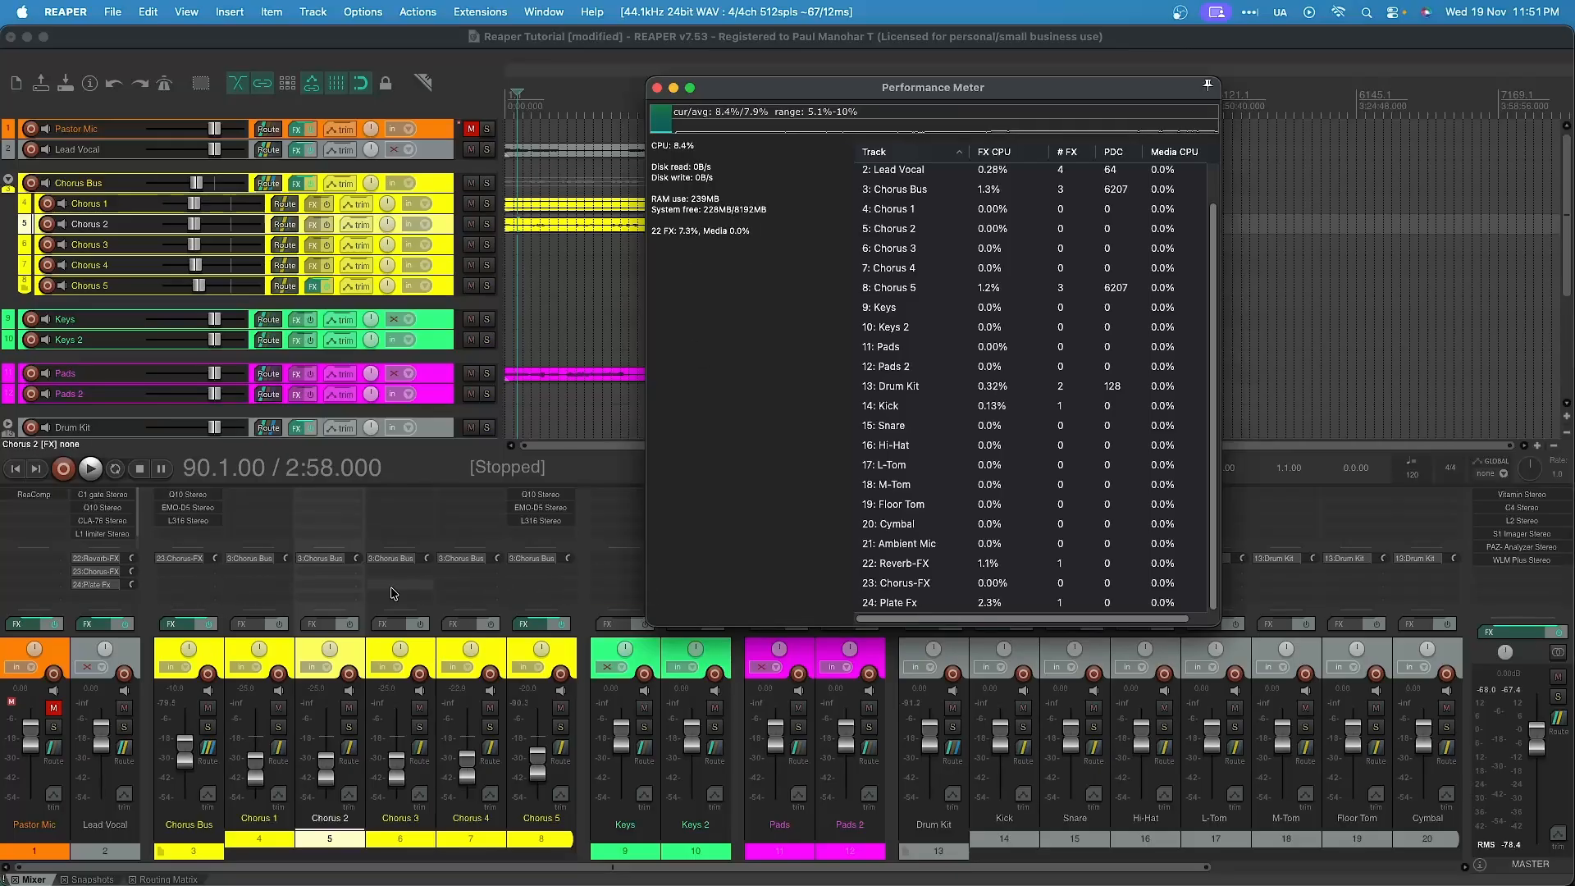
left_click_drag(1155, 868, 1405, 867)
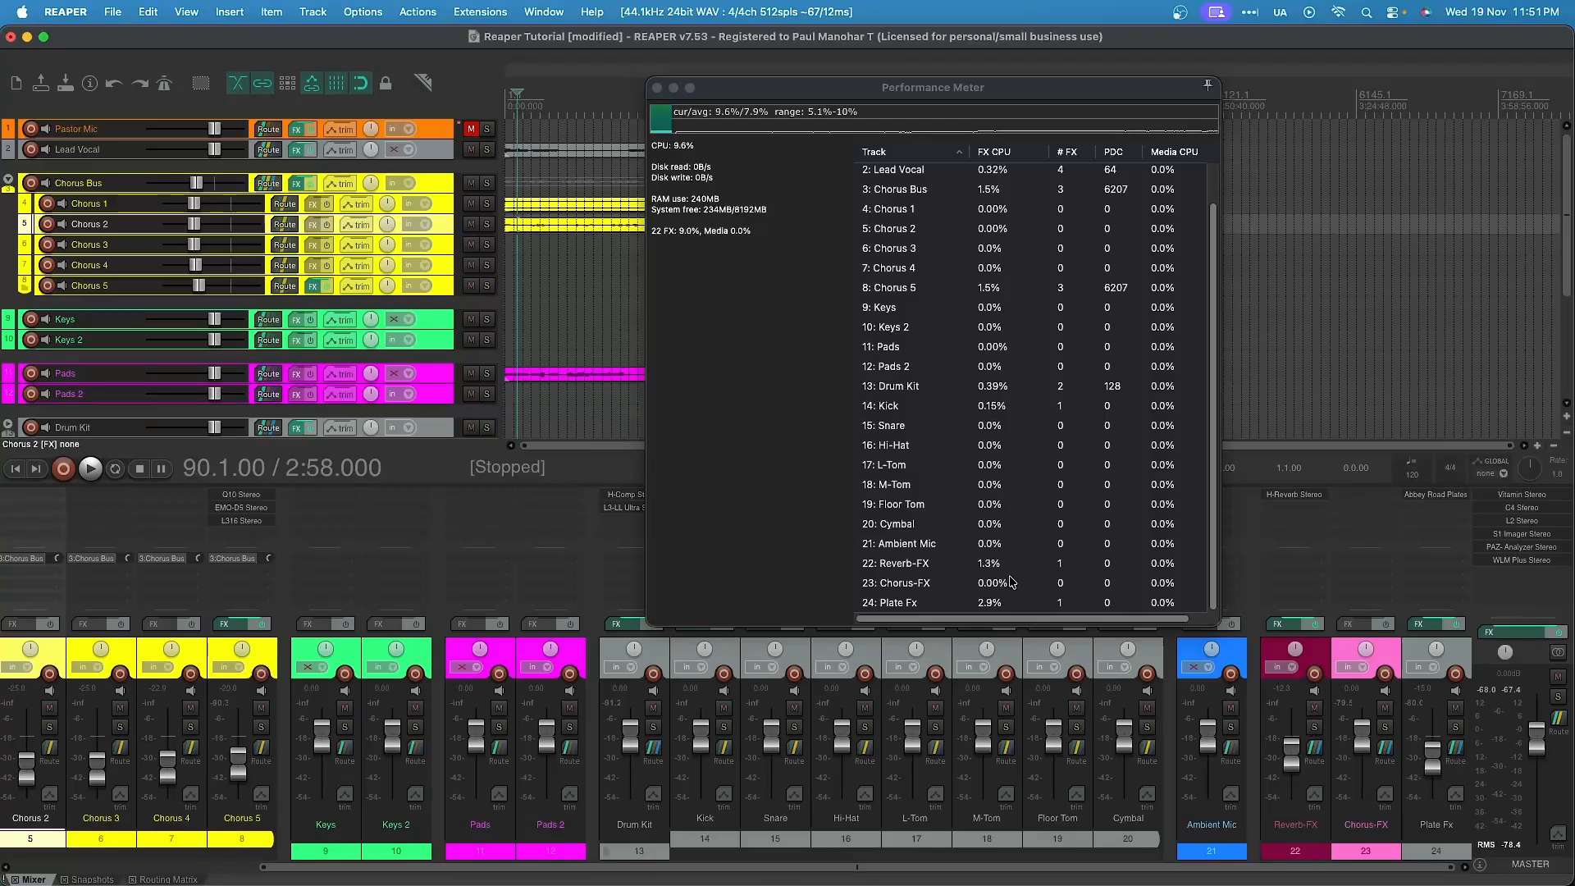
left_click_drag(1010, 868, 759, 868)
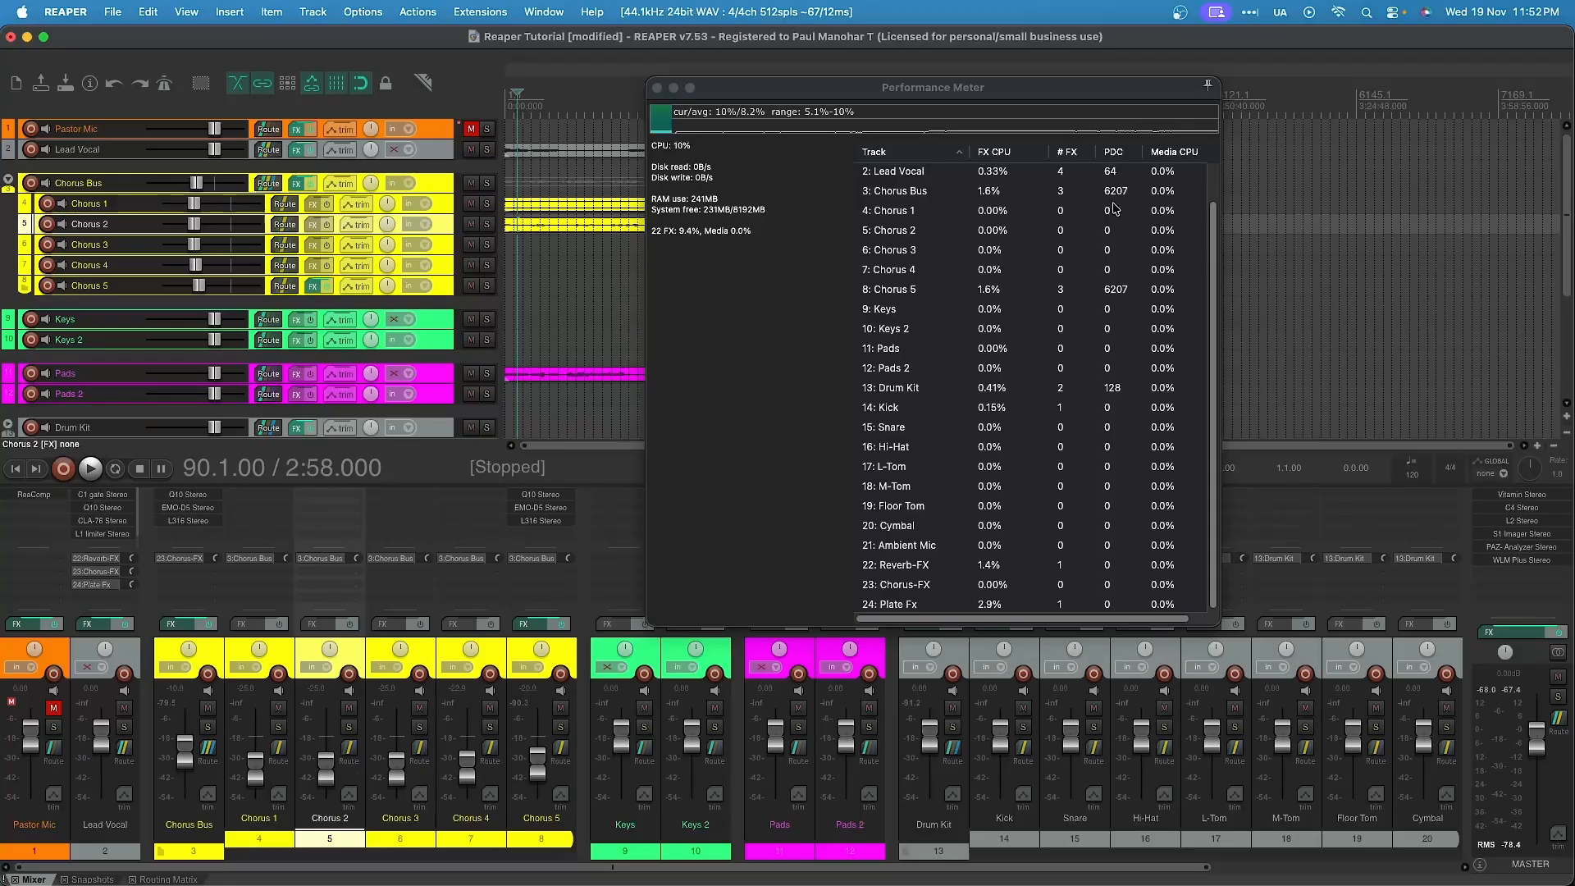
scroll(1113, 197, "up", 2)
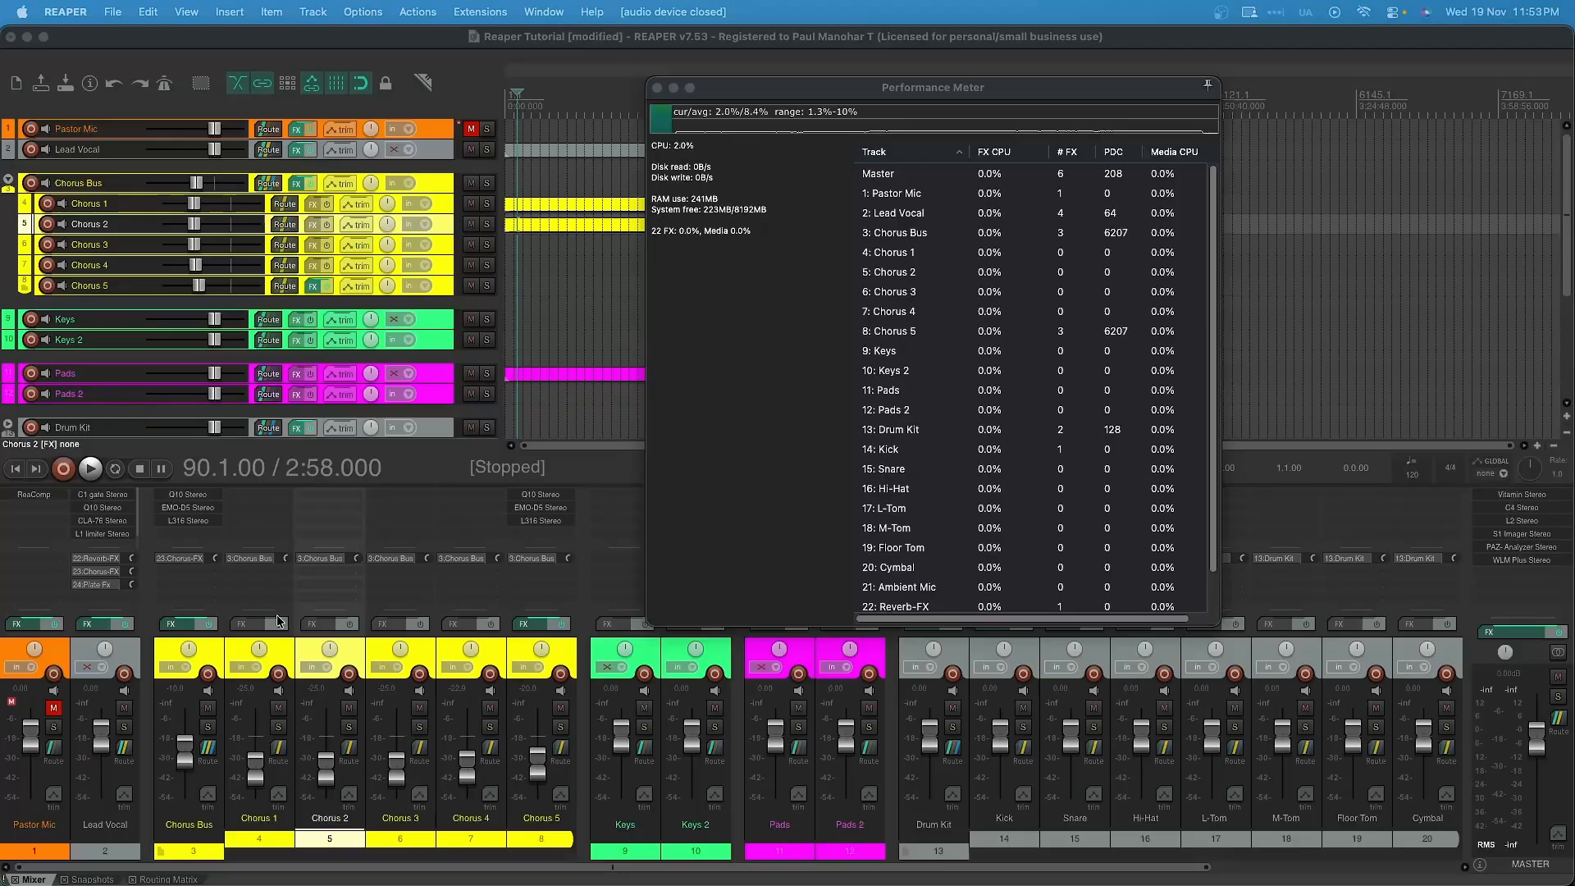
Step: Bypass the L316 Stereo plug-in in the Chorus Bus FX chain, comparing the track's PDC with it on and off
left_click(175, 625)
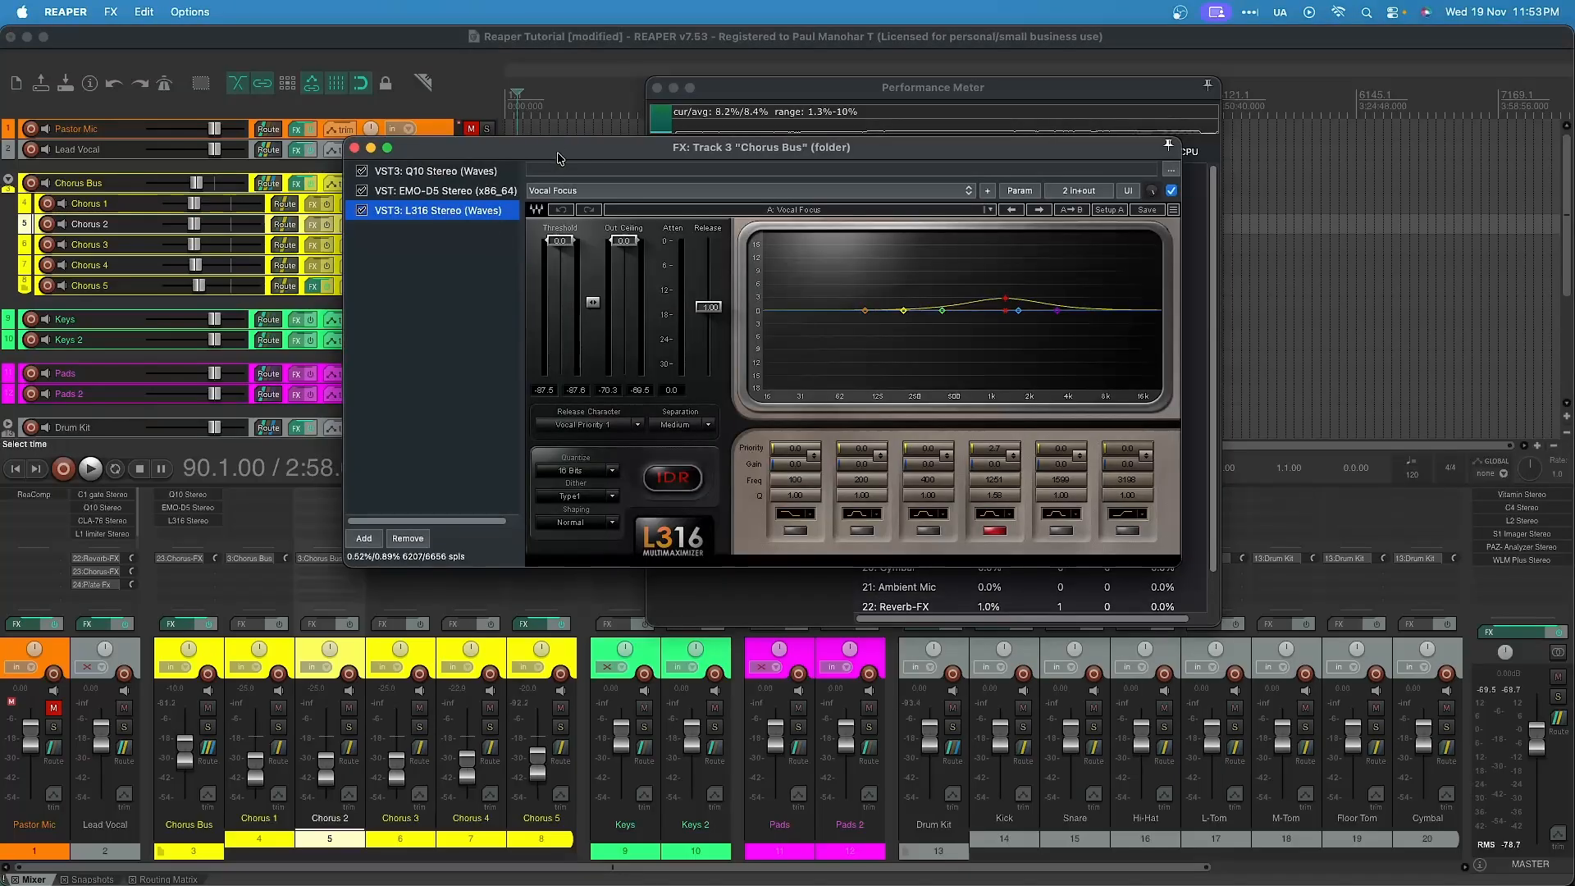
left_click_drag(556, 148, 791, 391)
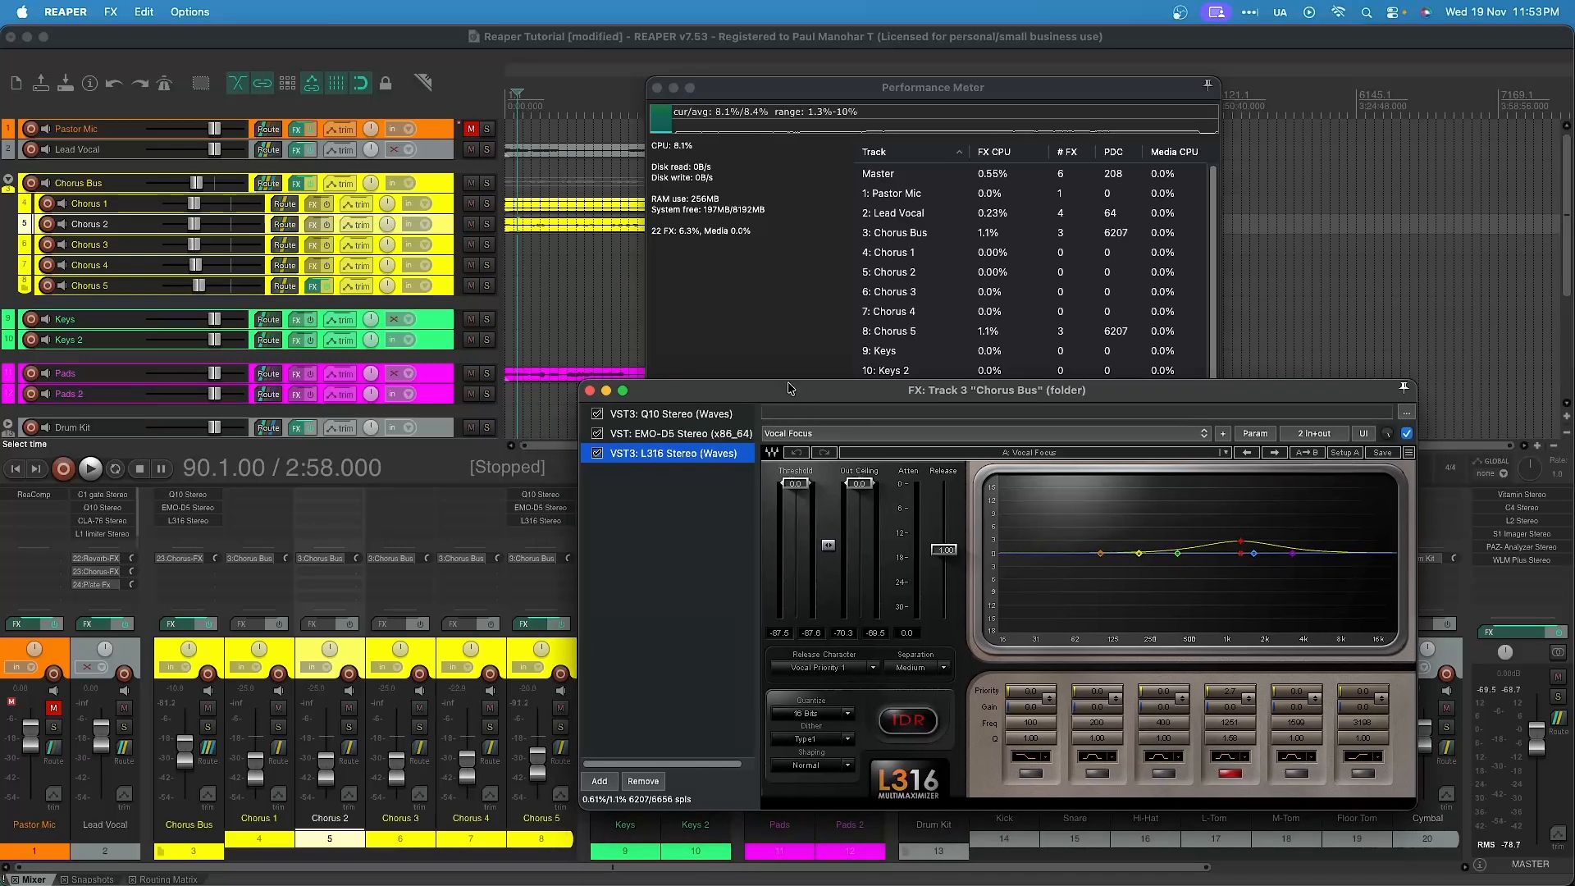
left_click(597, 454)
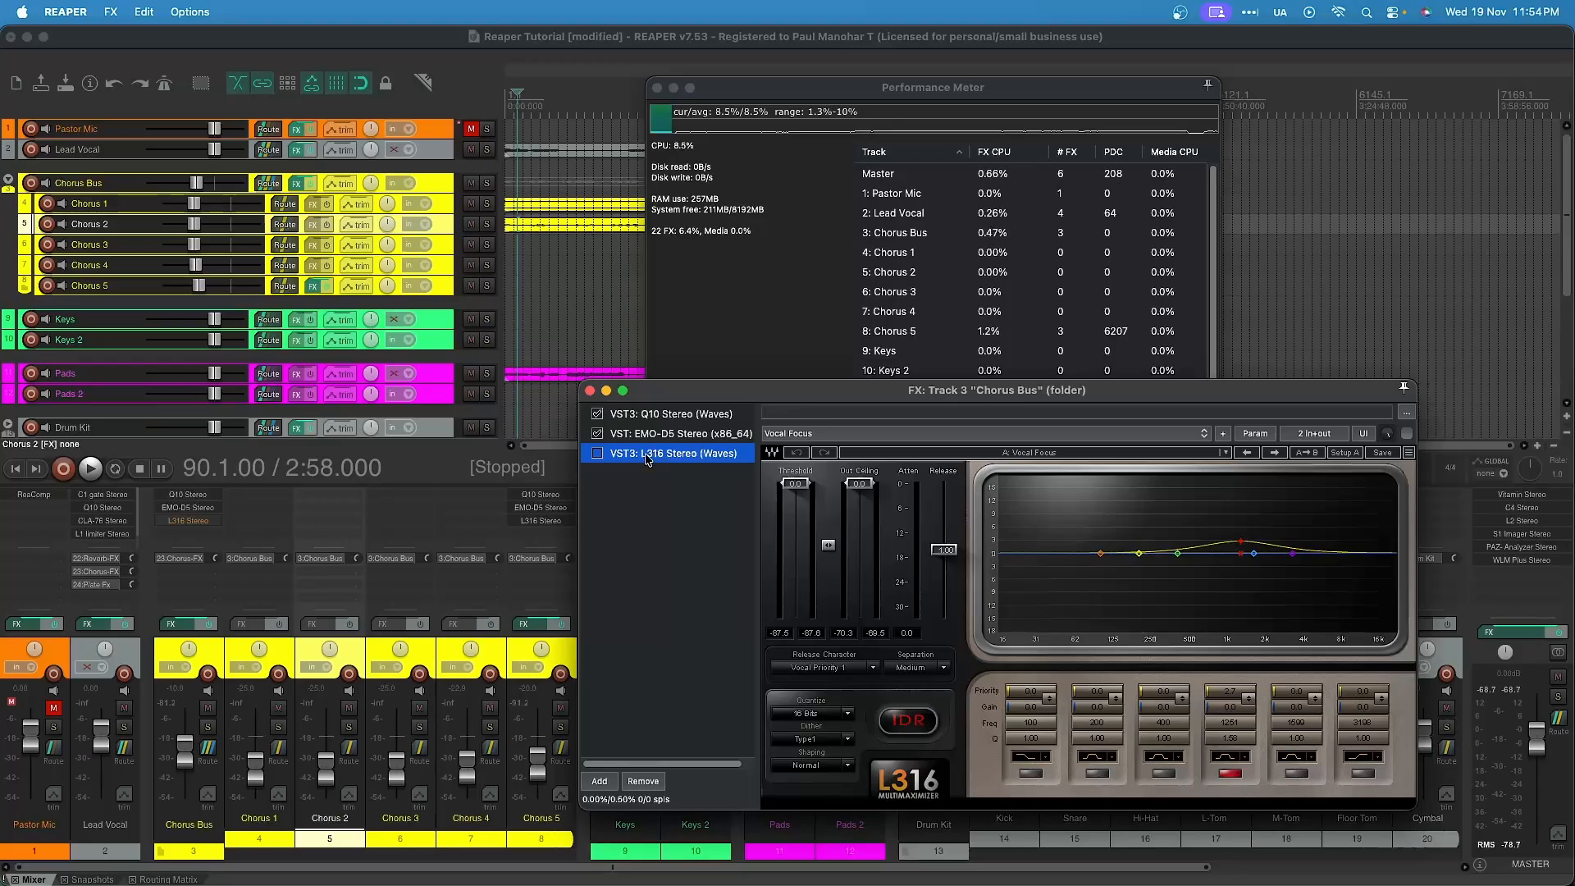
left_click(597, 454)
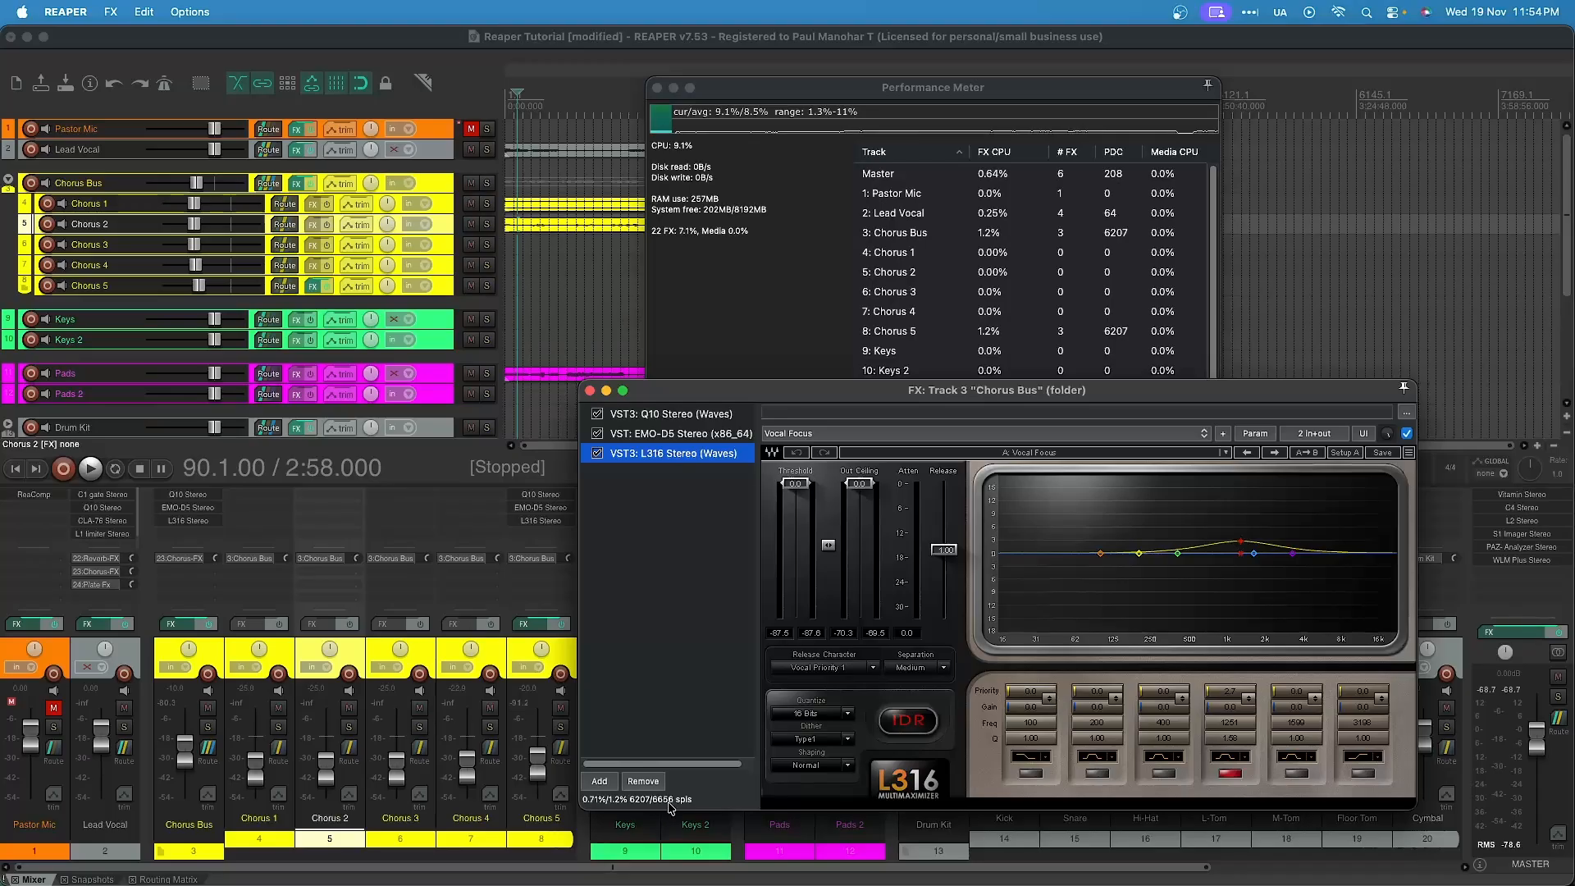
left_click(589, 391)
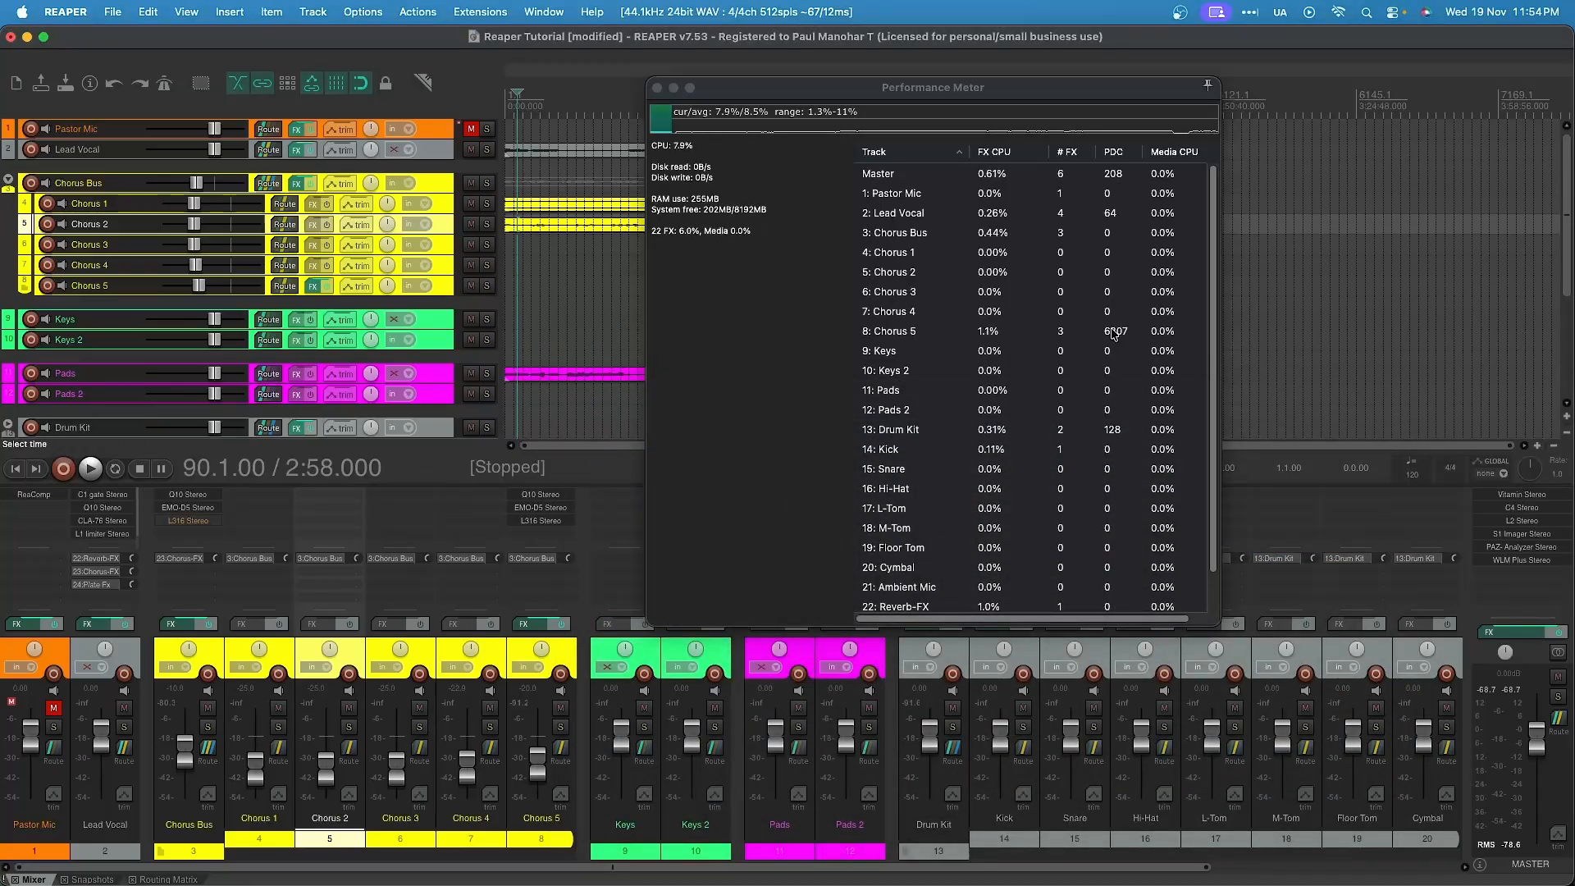
Step: Bypass the L316 Stereo plug-in on the Chorus 5 track, and recheck the Chorus Bus FX chain
left_click(526, 625)
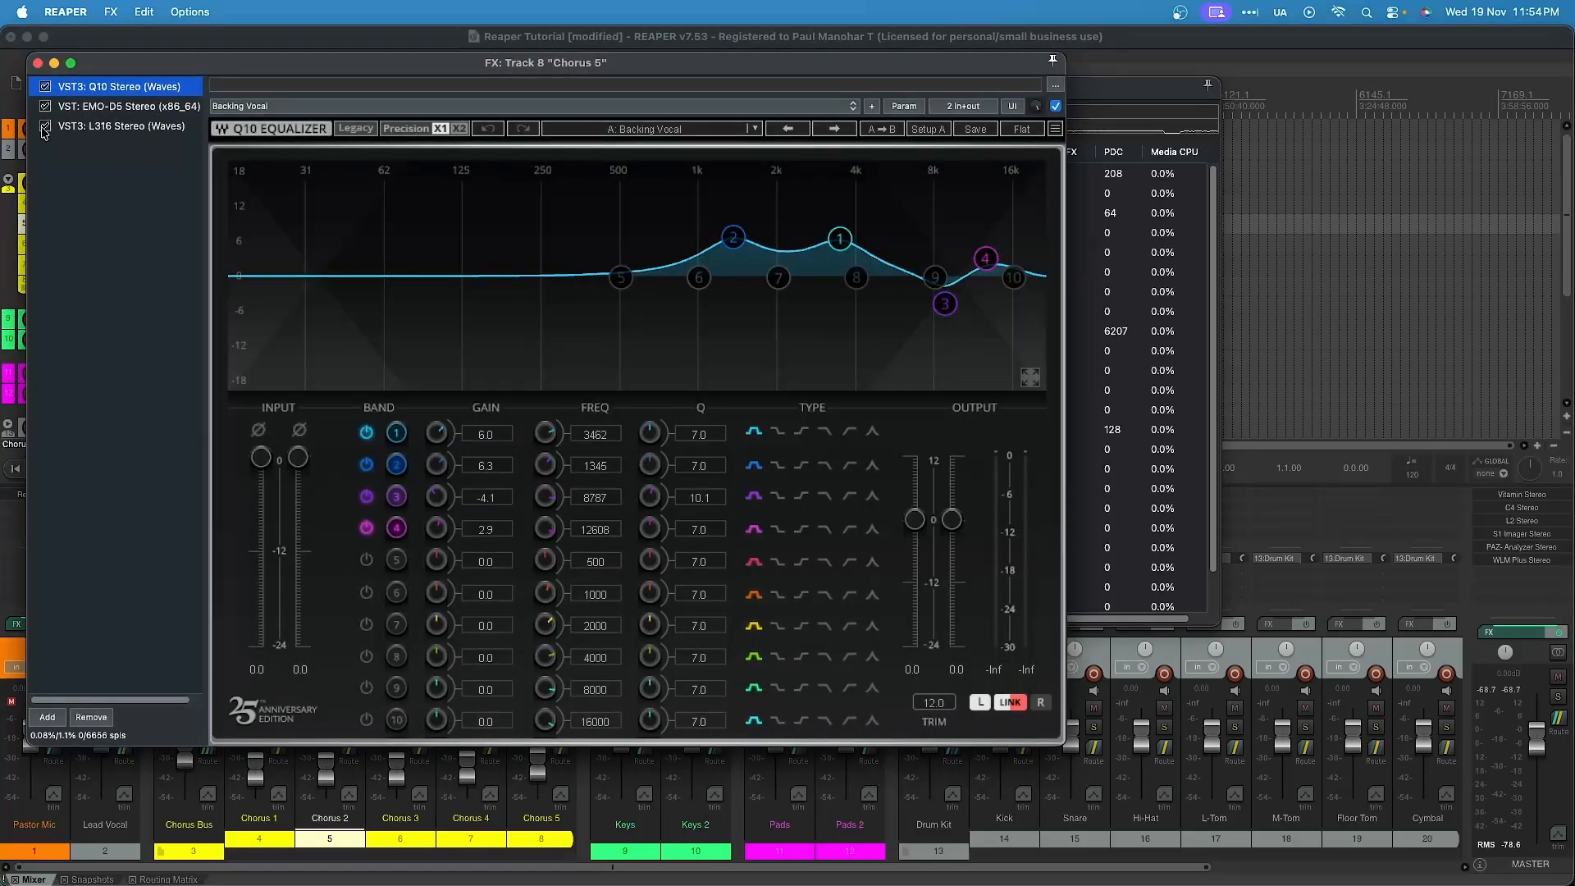
left_click(37, 63)
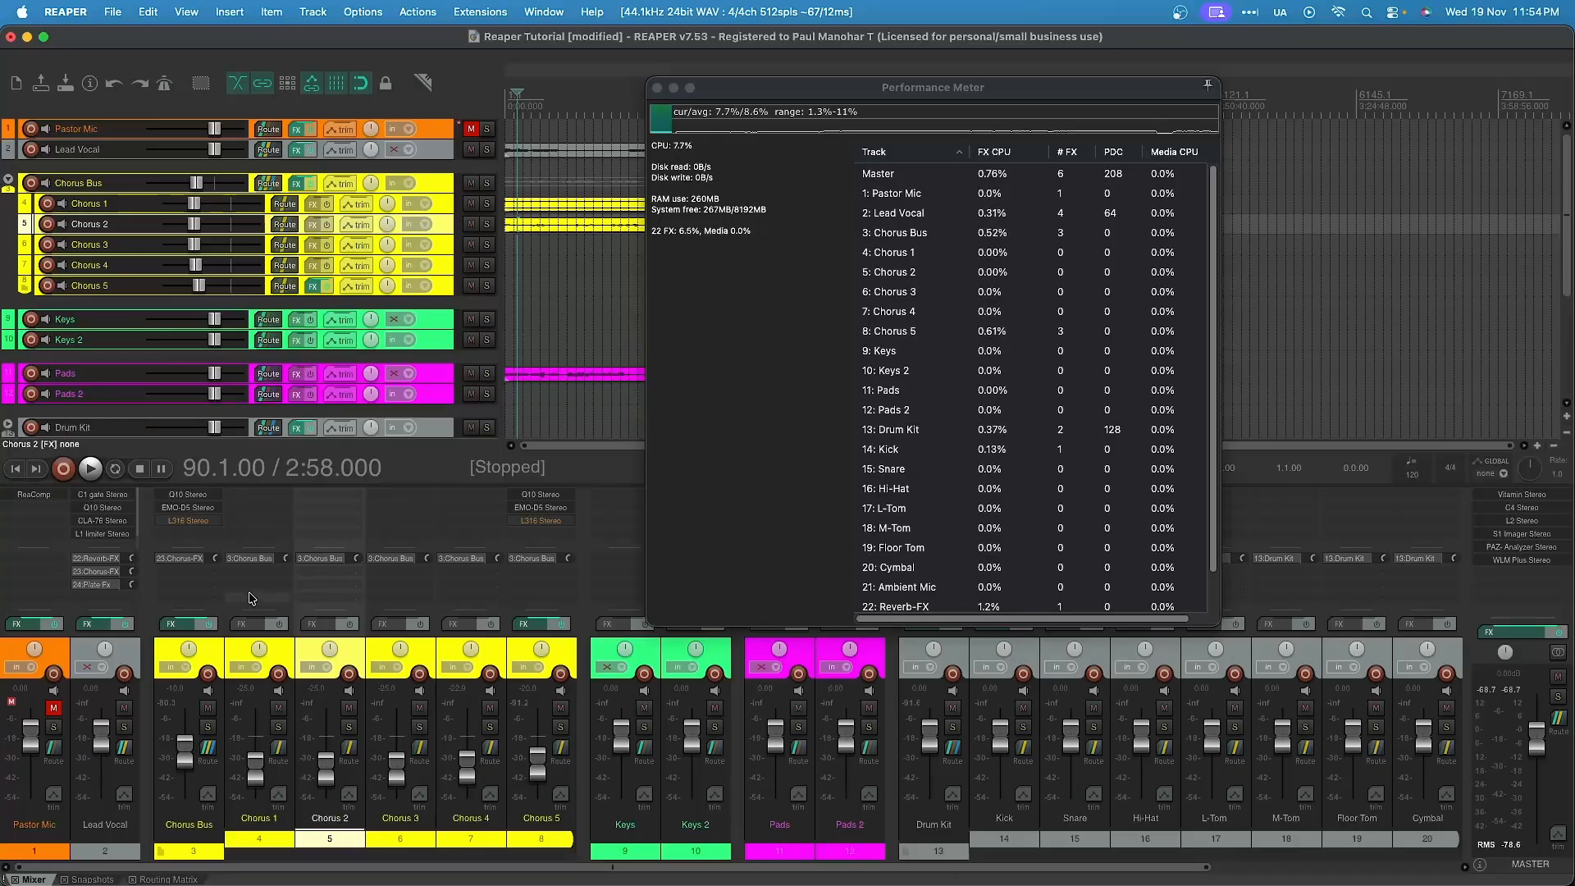
left_click(174, 624)
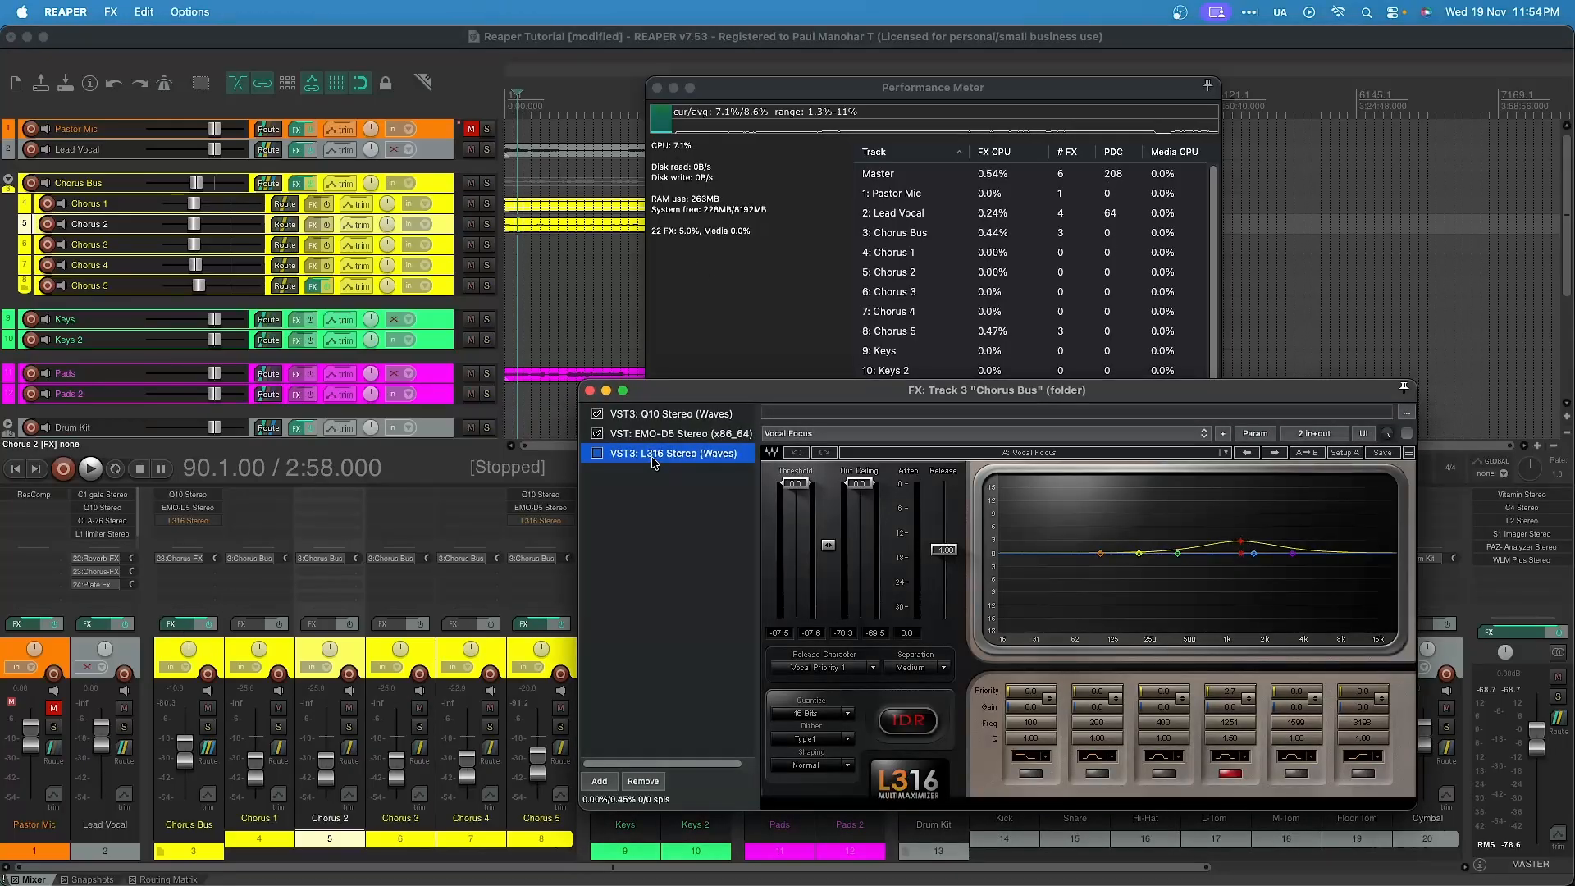
left_click(589, 390)
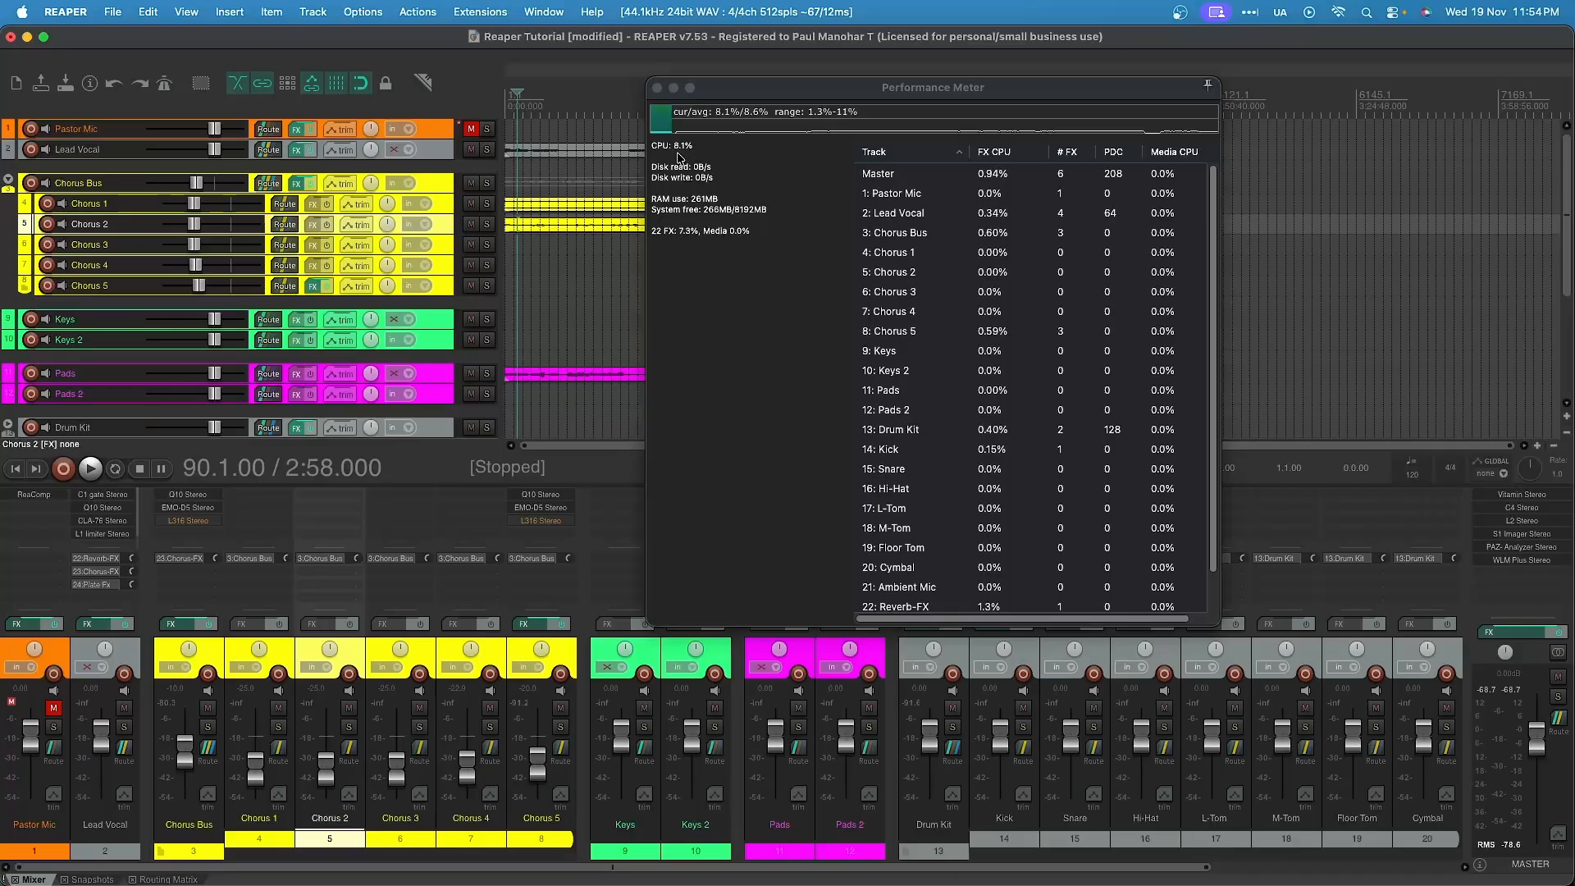
Step: Bypass the L3-LL Ultra Stereo plug-in on the Drum Kit track and review the PDC values of all tracks in the Performance Meter
left_click_drag(918, 91, 1144, 79)
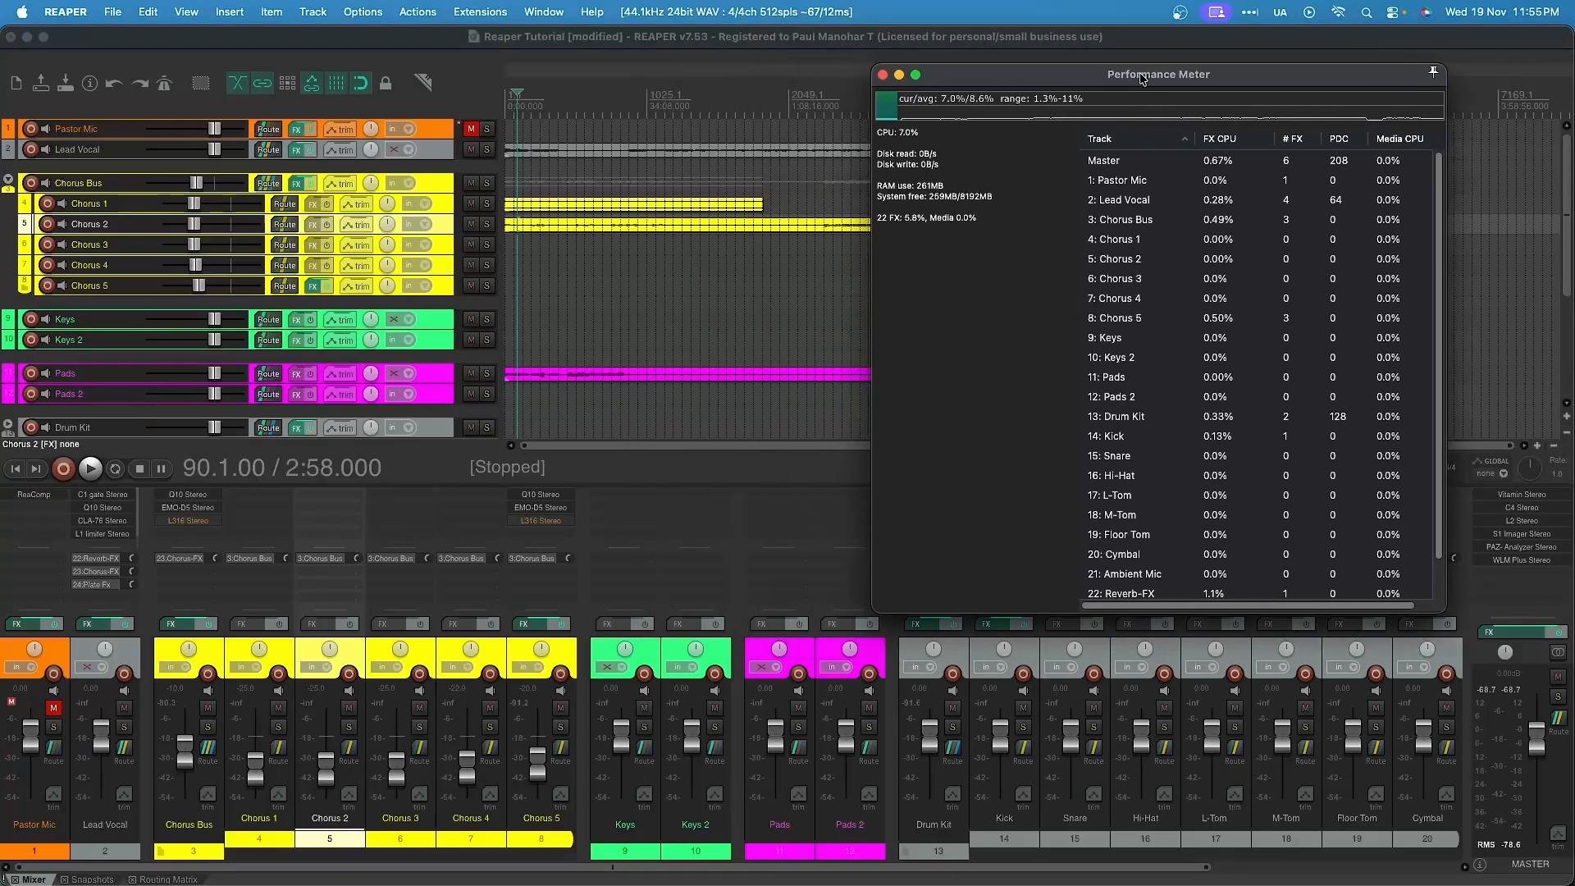
left_click(923, 627)
left_click_drag(715, 151, 696, 389)
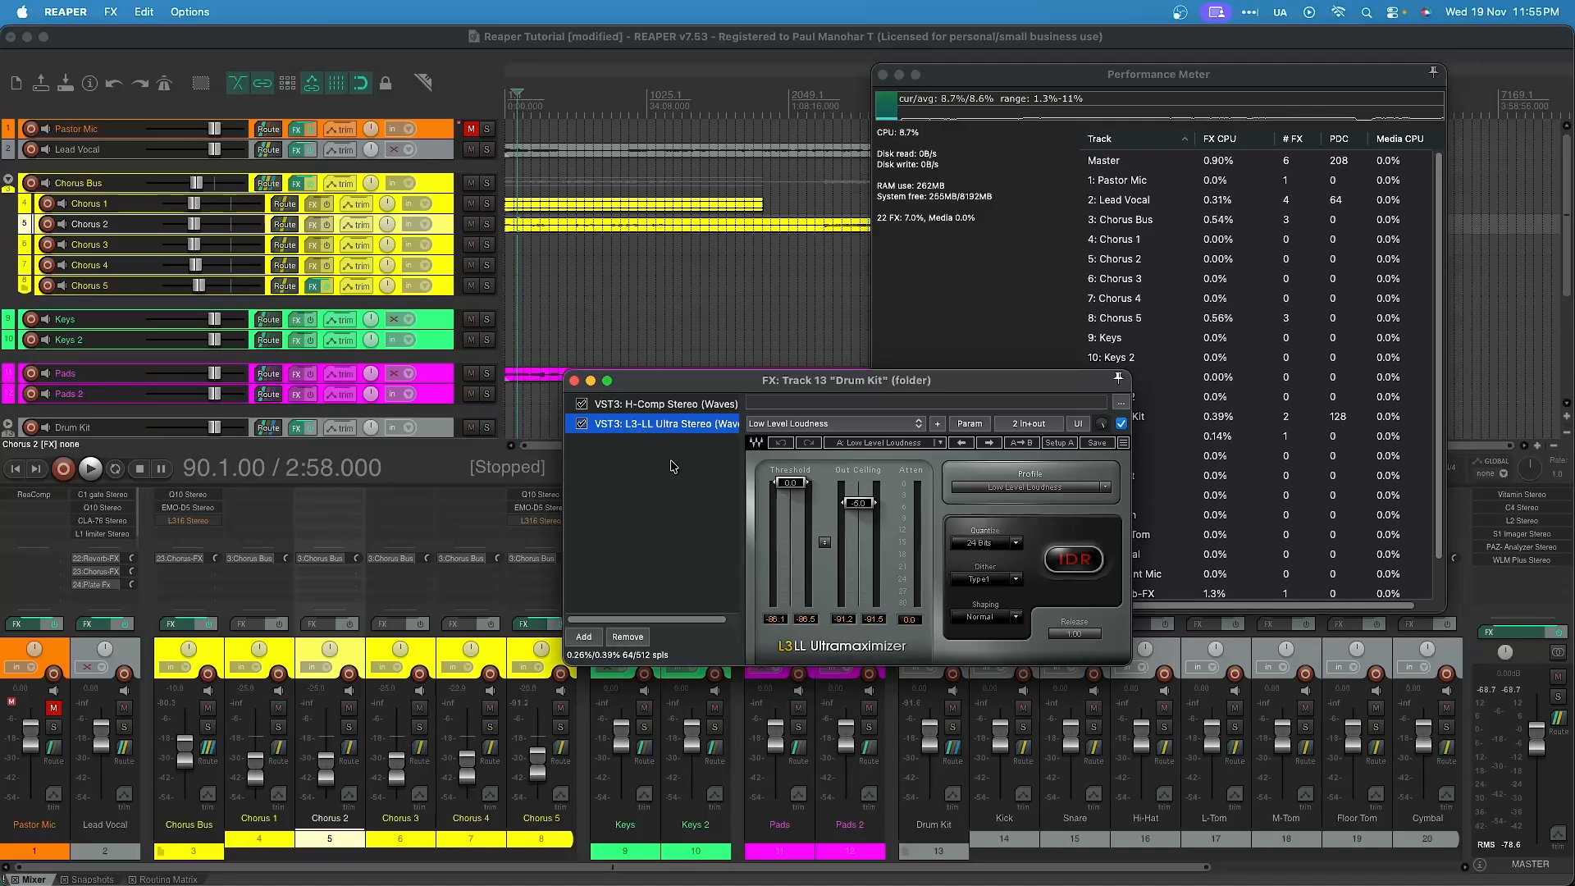
left_click(582, 423)
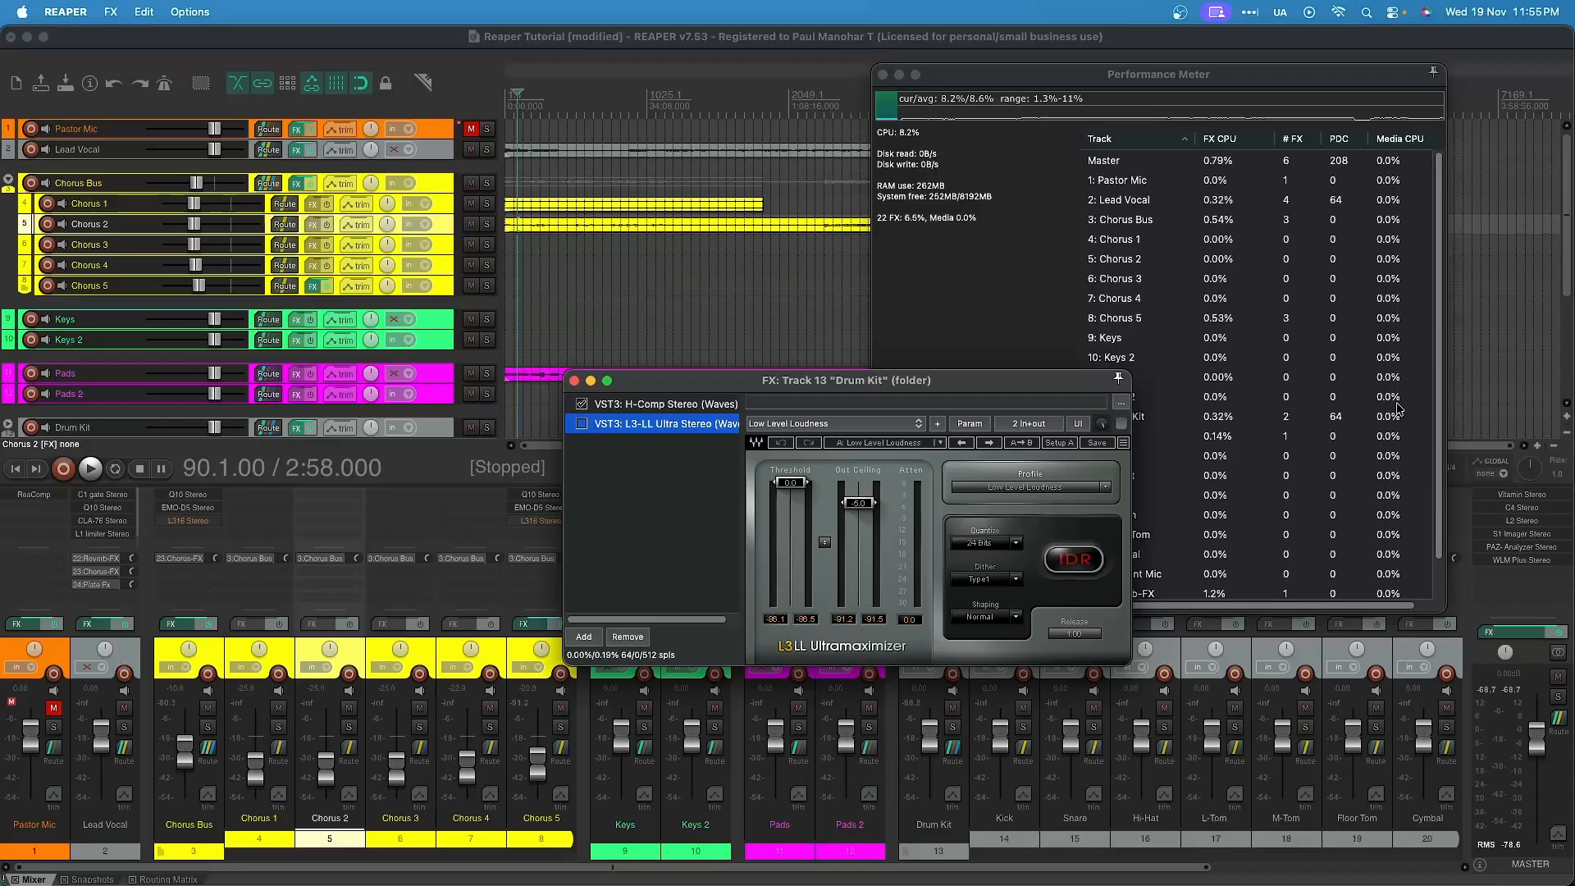
left_click_drag(907, 382, 781, 488)
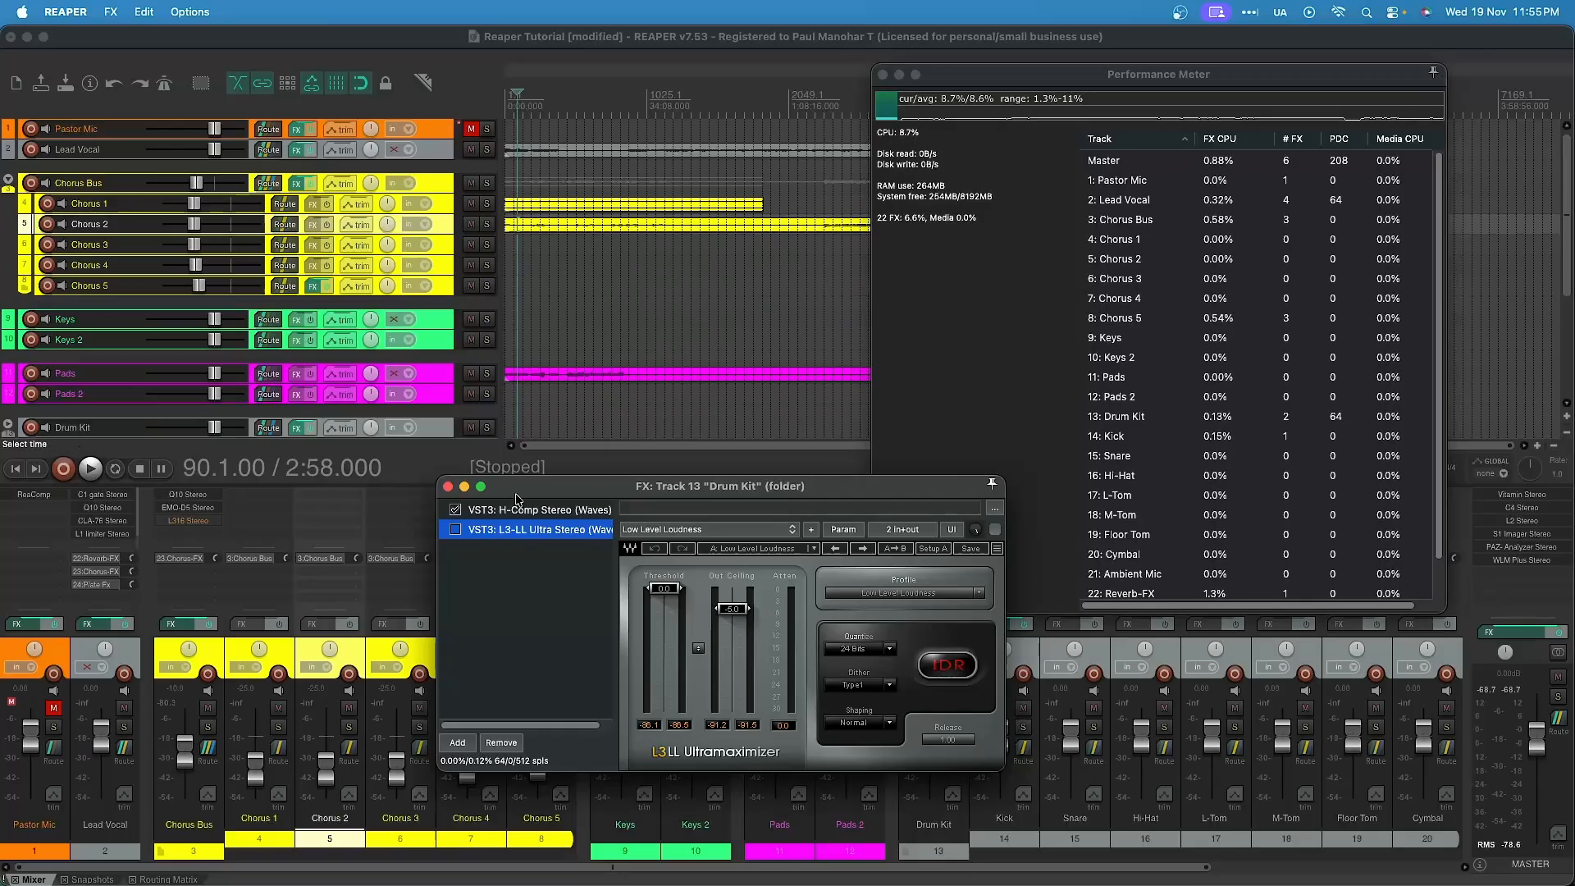
key("Escape")
left_click_drag(1156, 68, 898, 77)
scroll(911, 566, "down", 2)
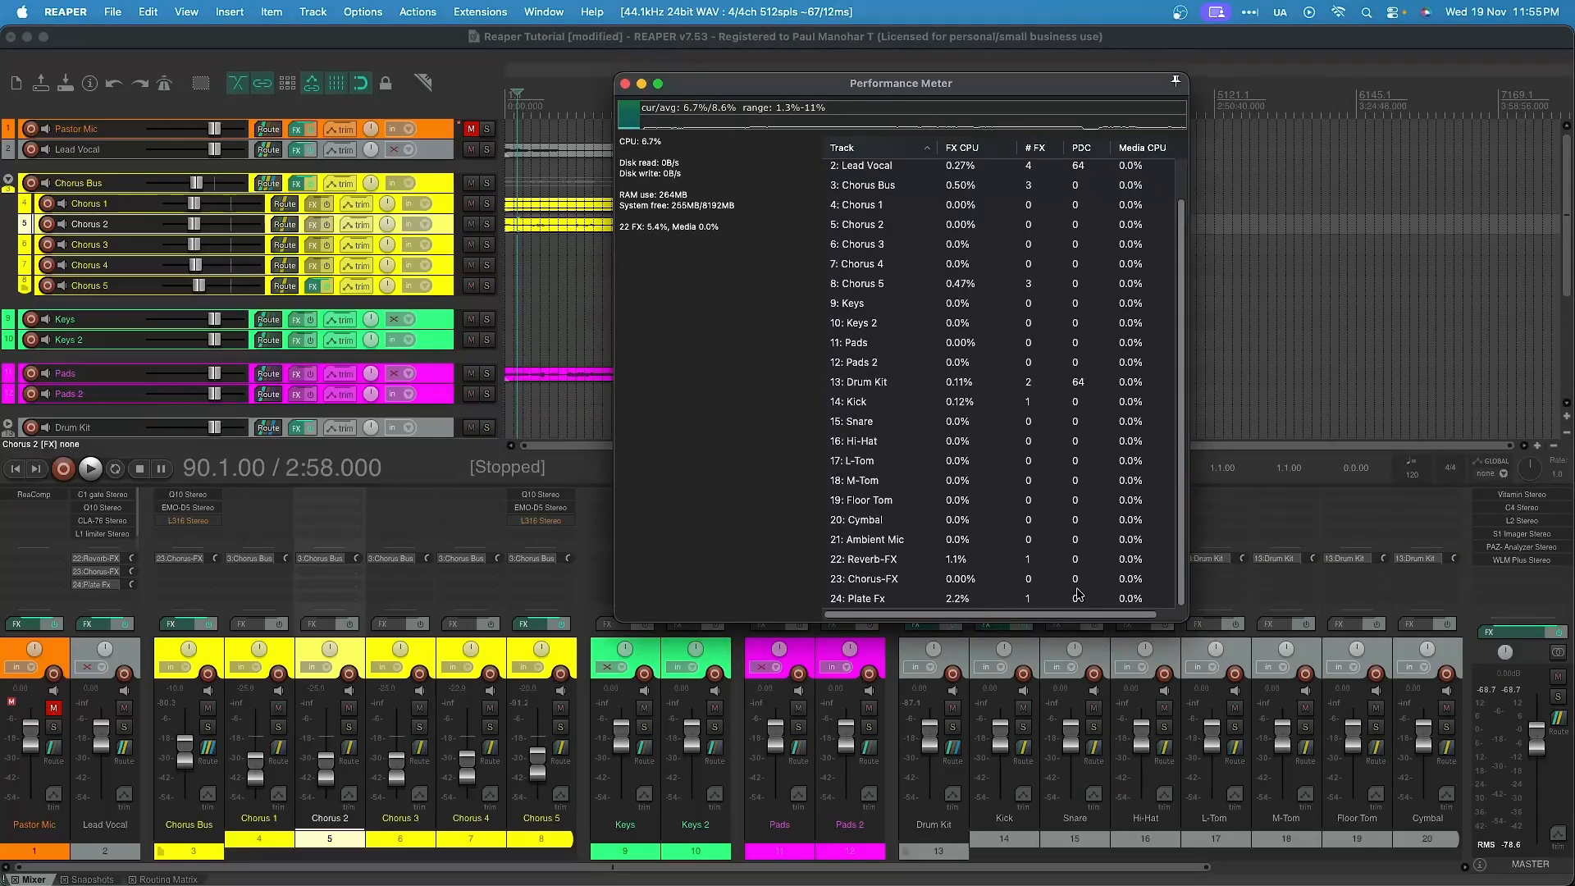
scroll(1102, 473, "up", 2)
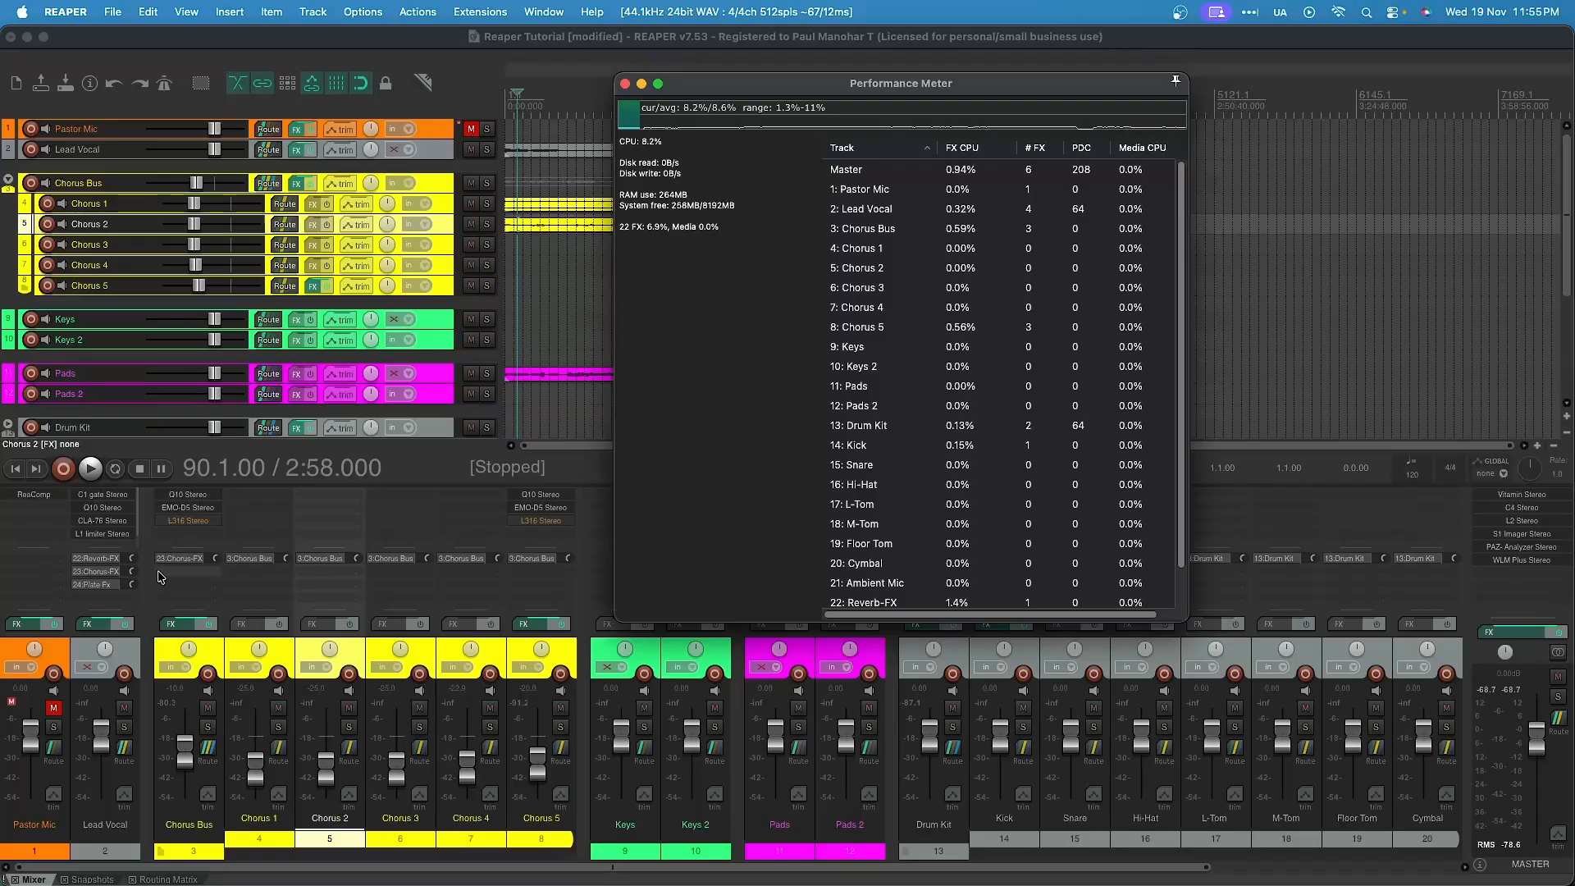
Step: Temporarily bypass the L1 limiter Stereo on the Lead Vocal track to check its effect on PDC, and re-enable it
left_click(91, 626)
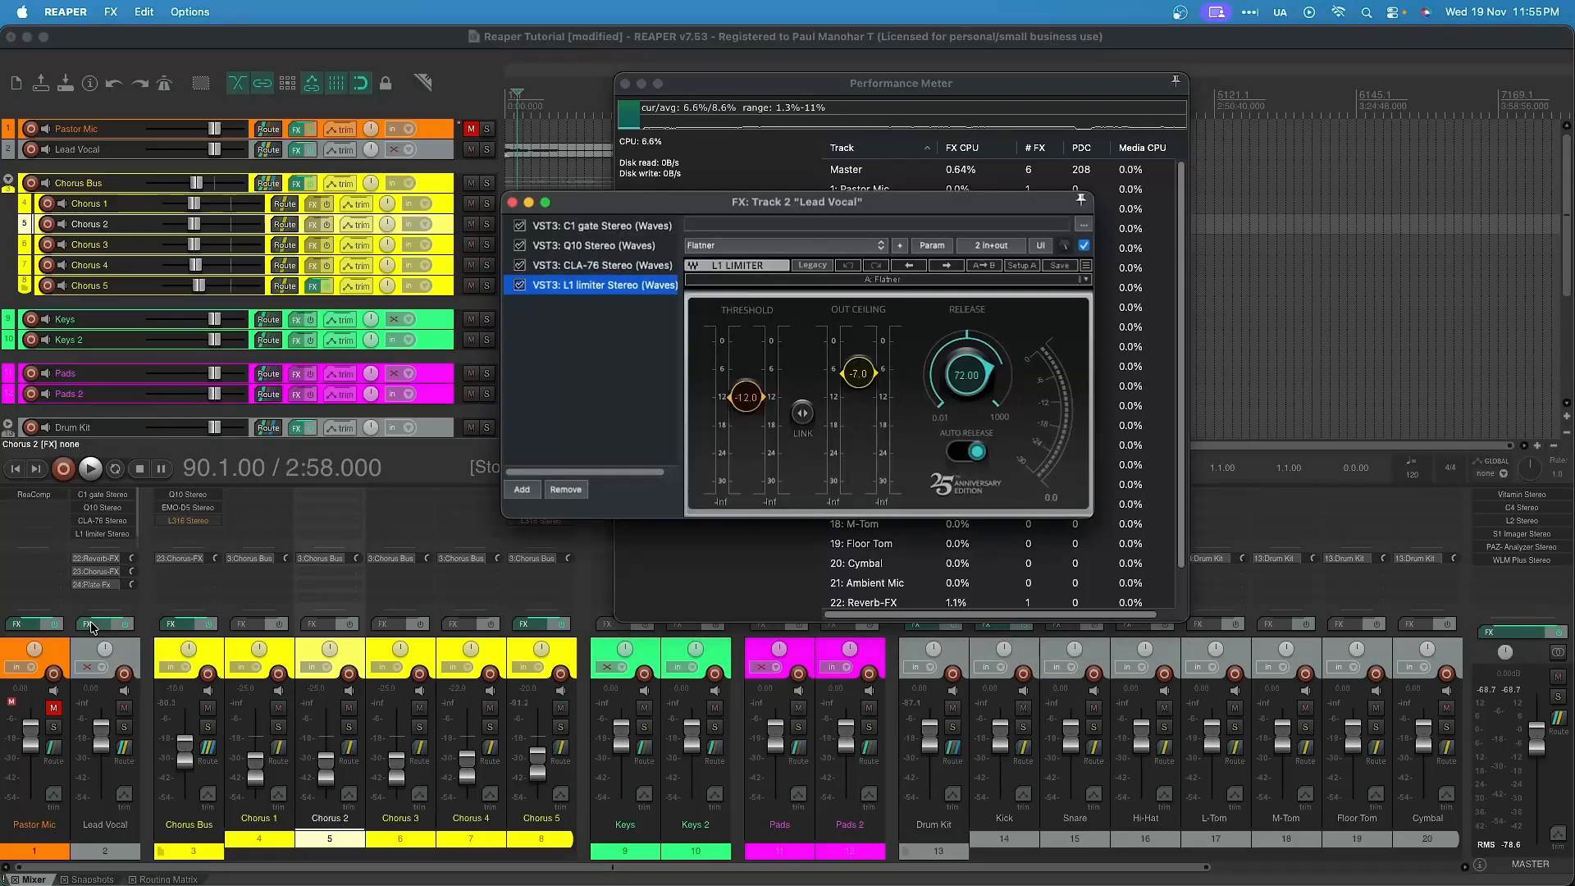
left_click_drag(638, 203, 465, 405)
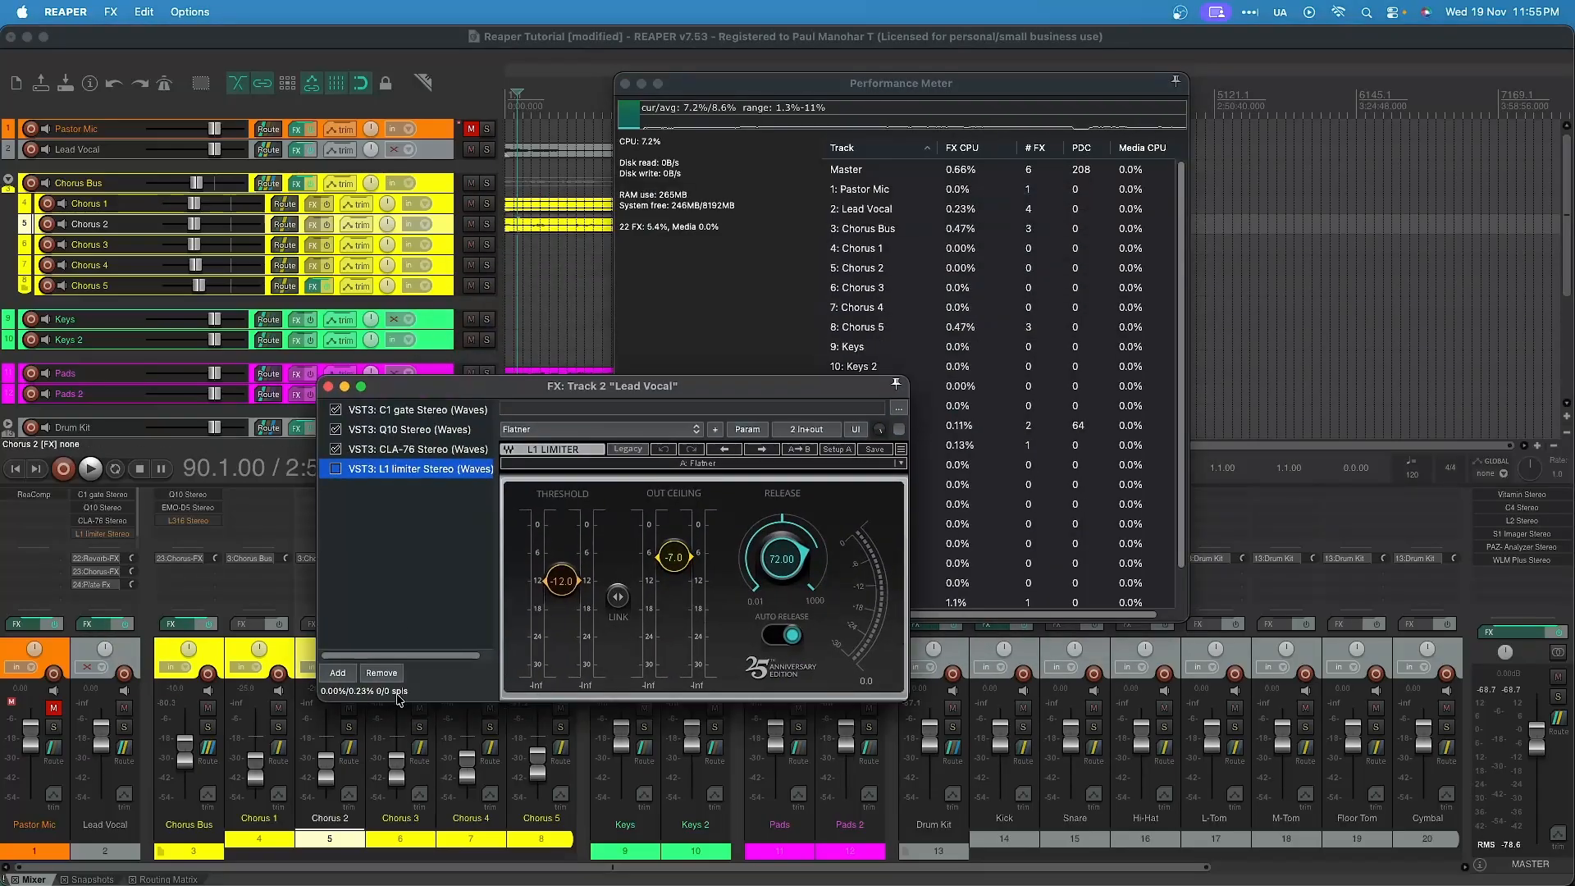
left_click(336, 469)
left_click(328, 387)
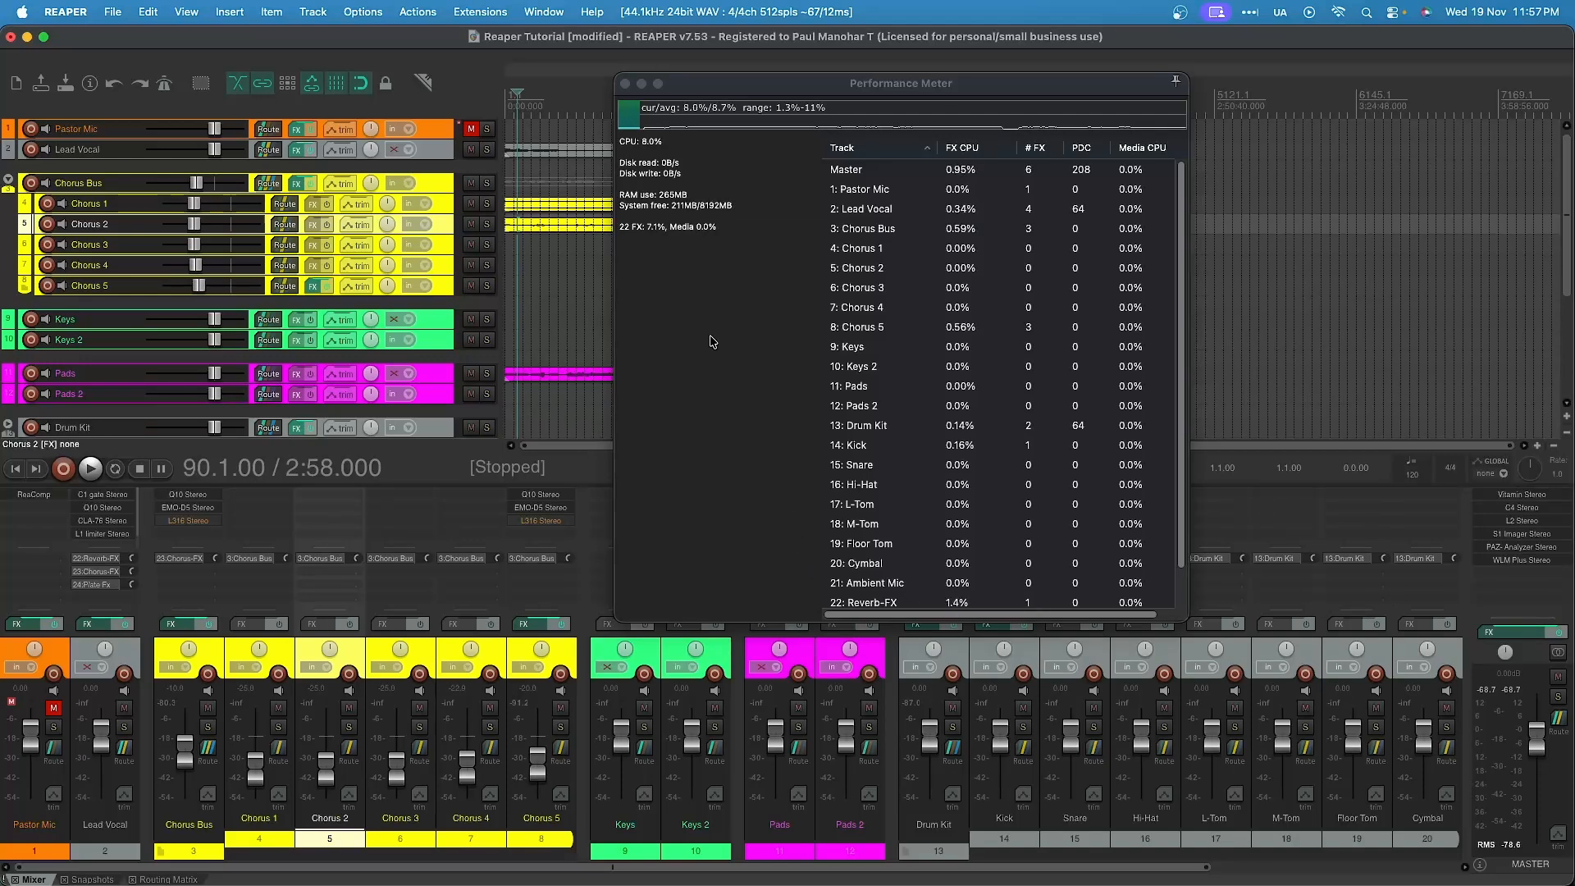
Step: Close the Performance Meter and review the requested block size in the audio device preferences, accepting the dialog
left_click(625, 84)
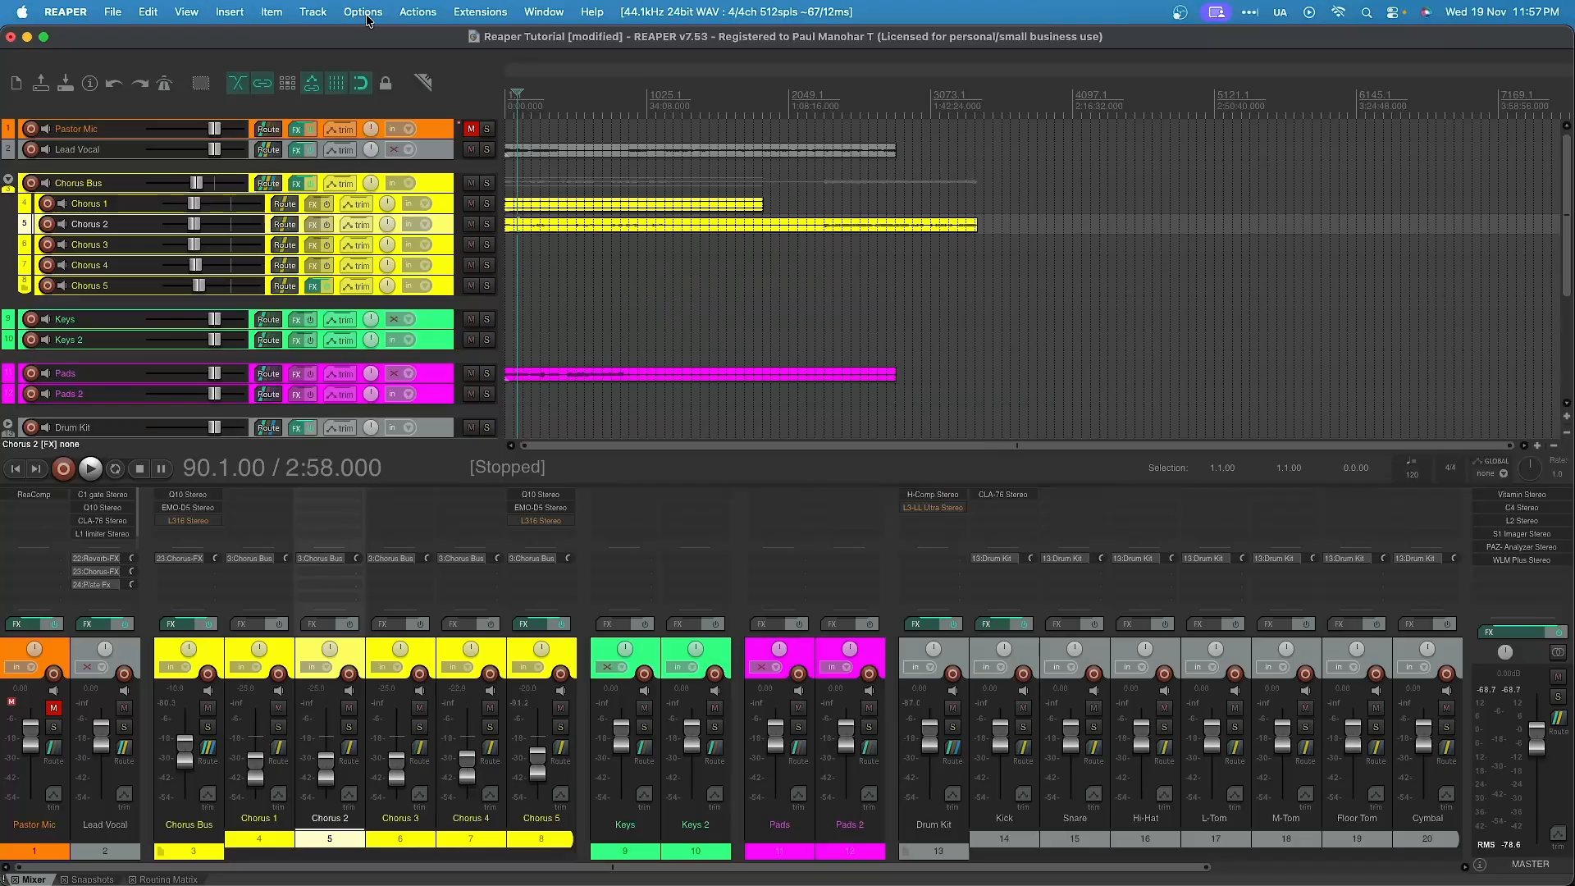
key("super+comma")
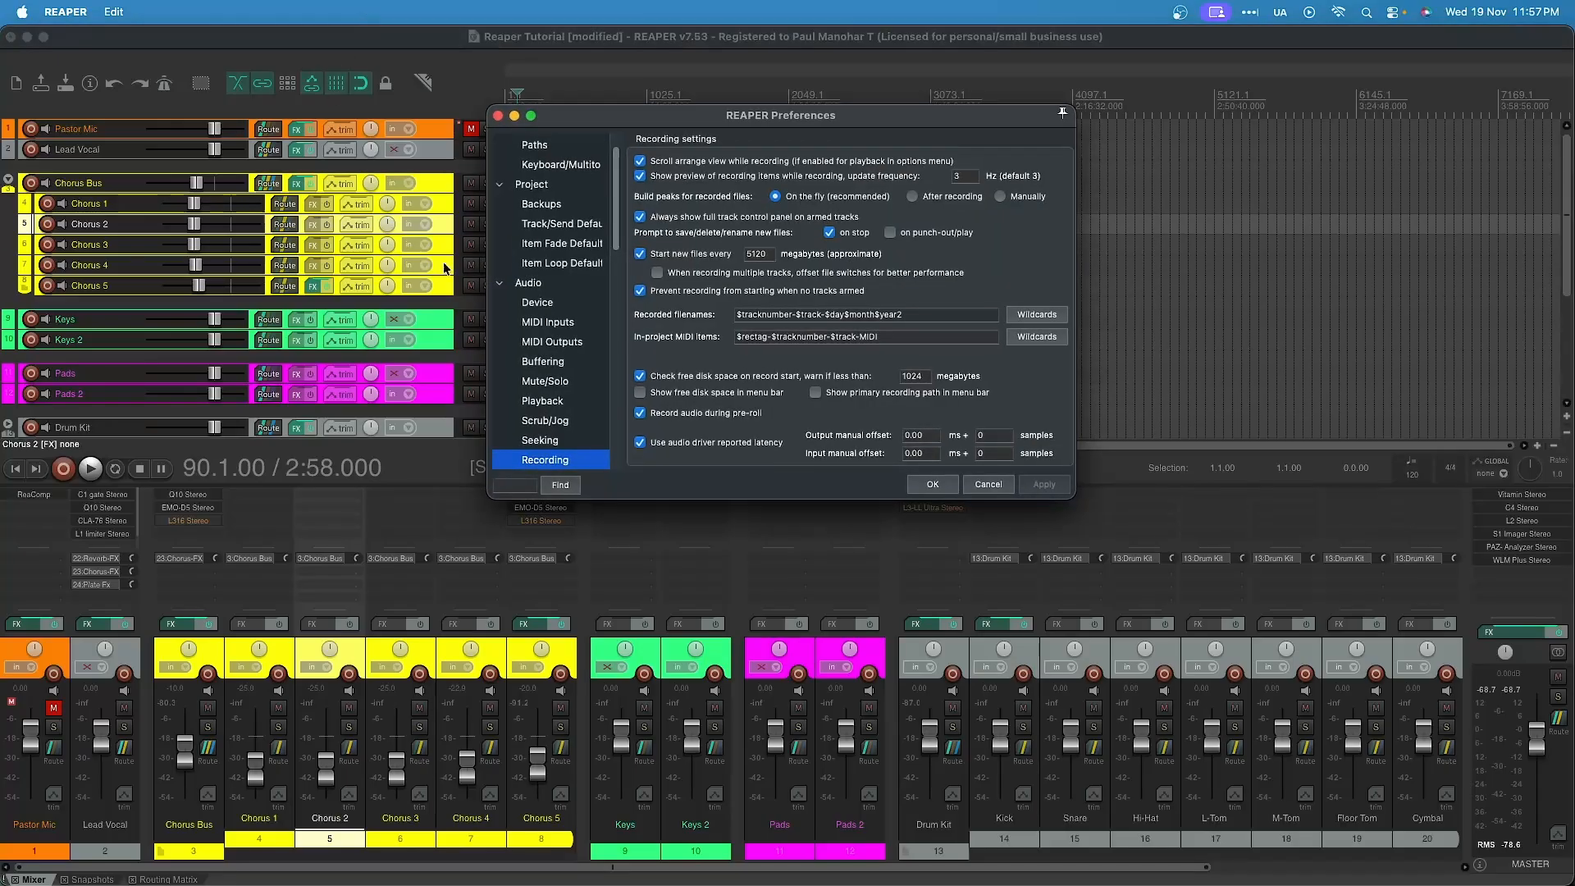
left_click(535, 320)
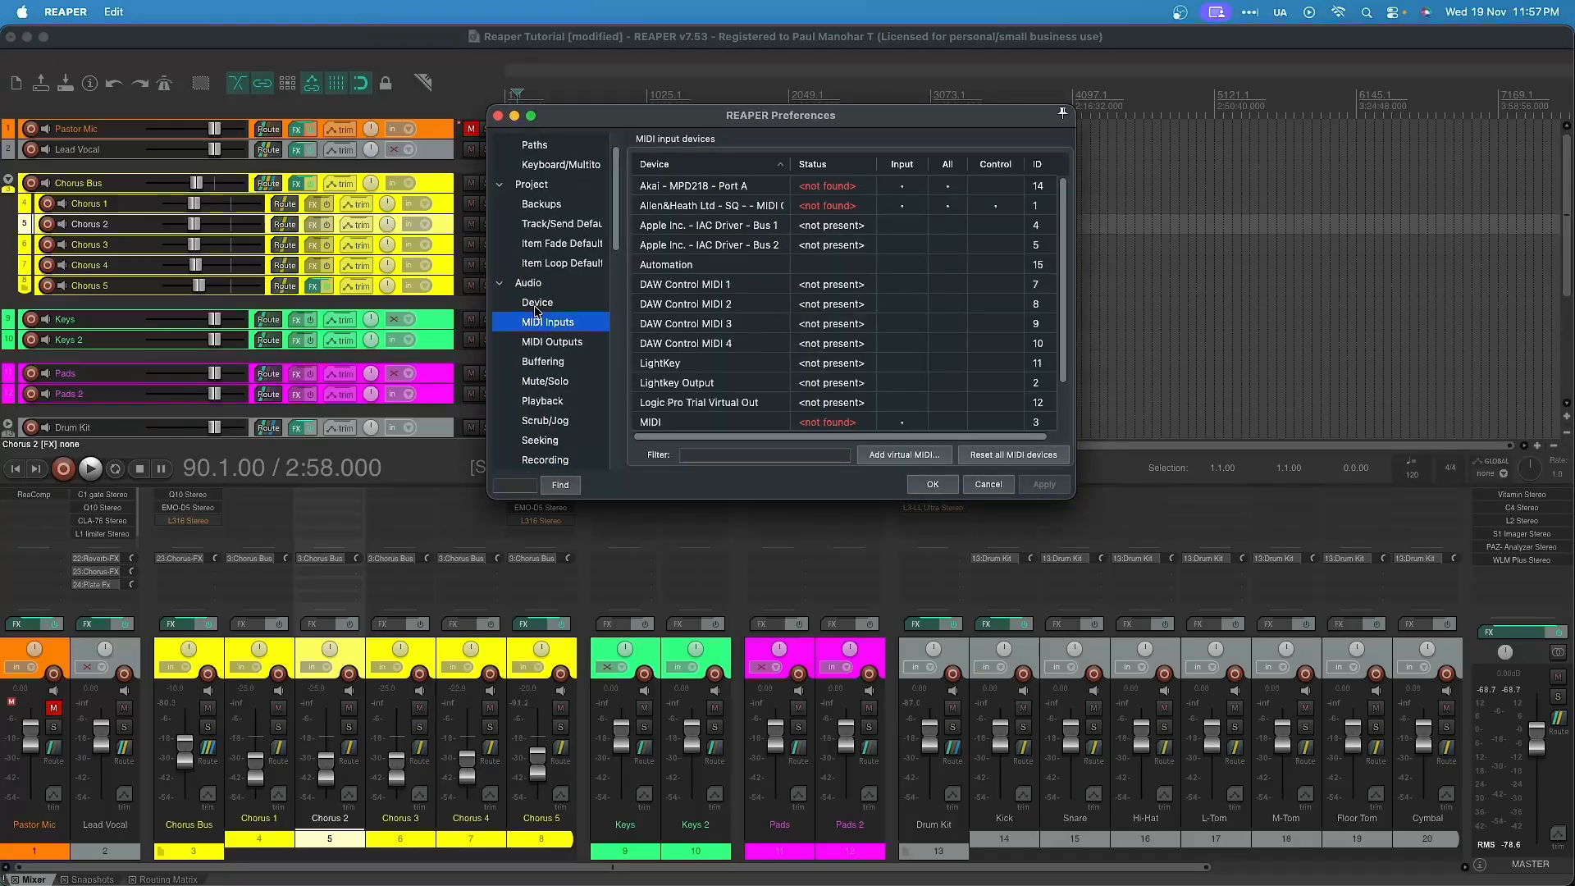
left_click(537, 303)
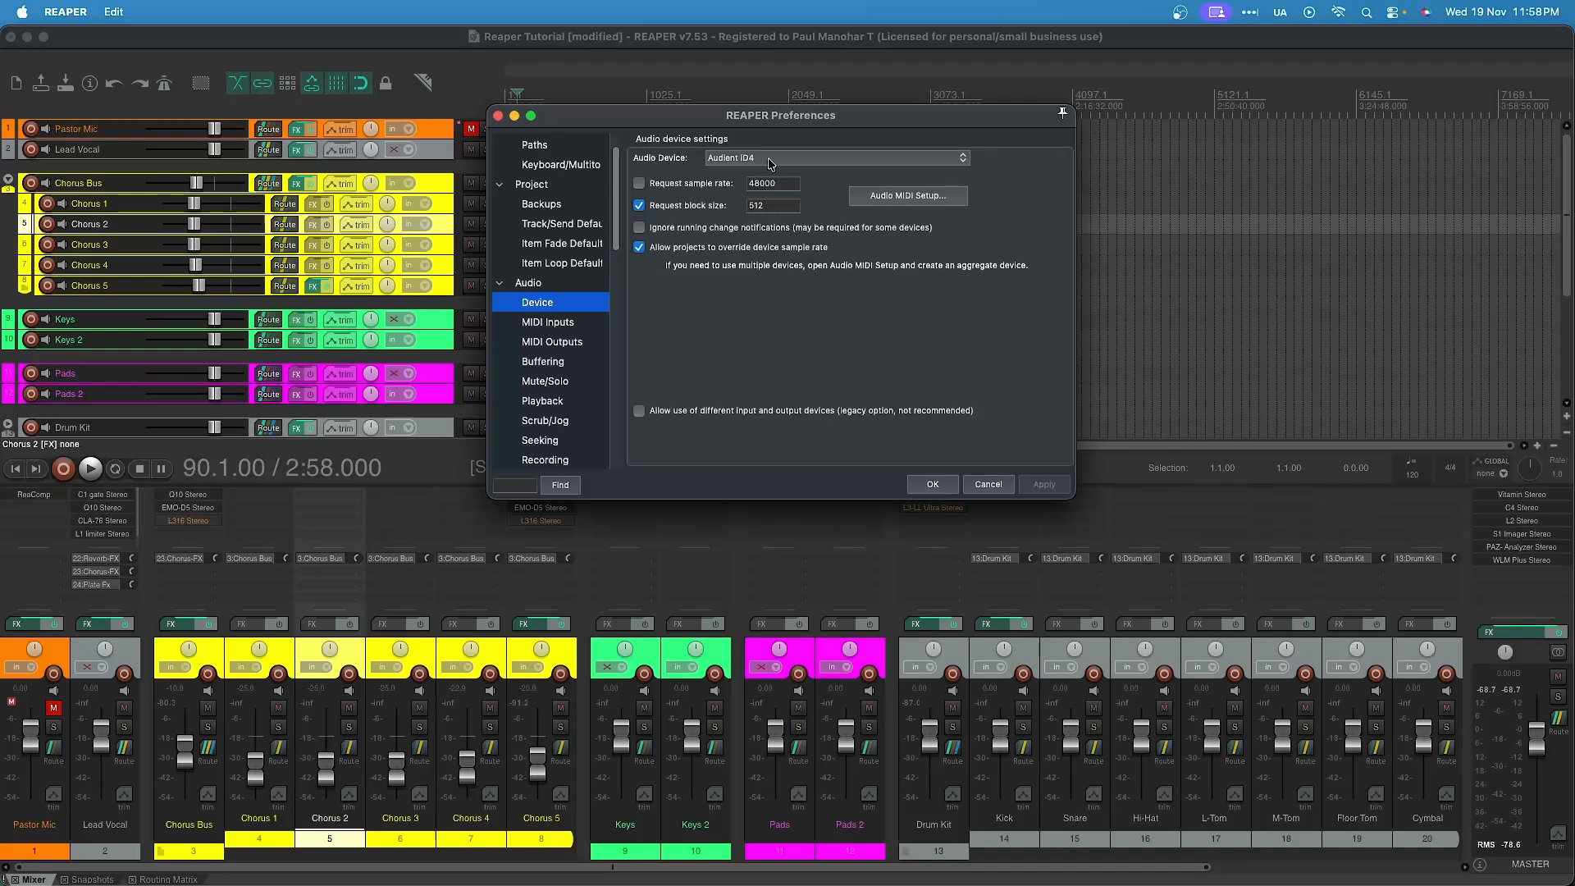
left_click_drag(767, 121, 964, 313)
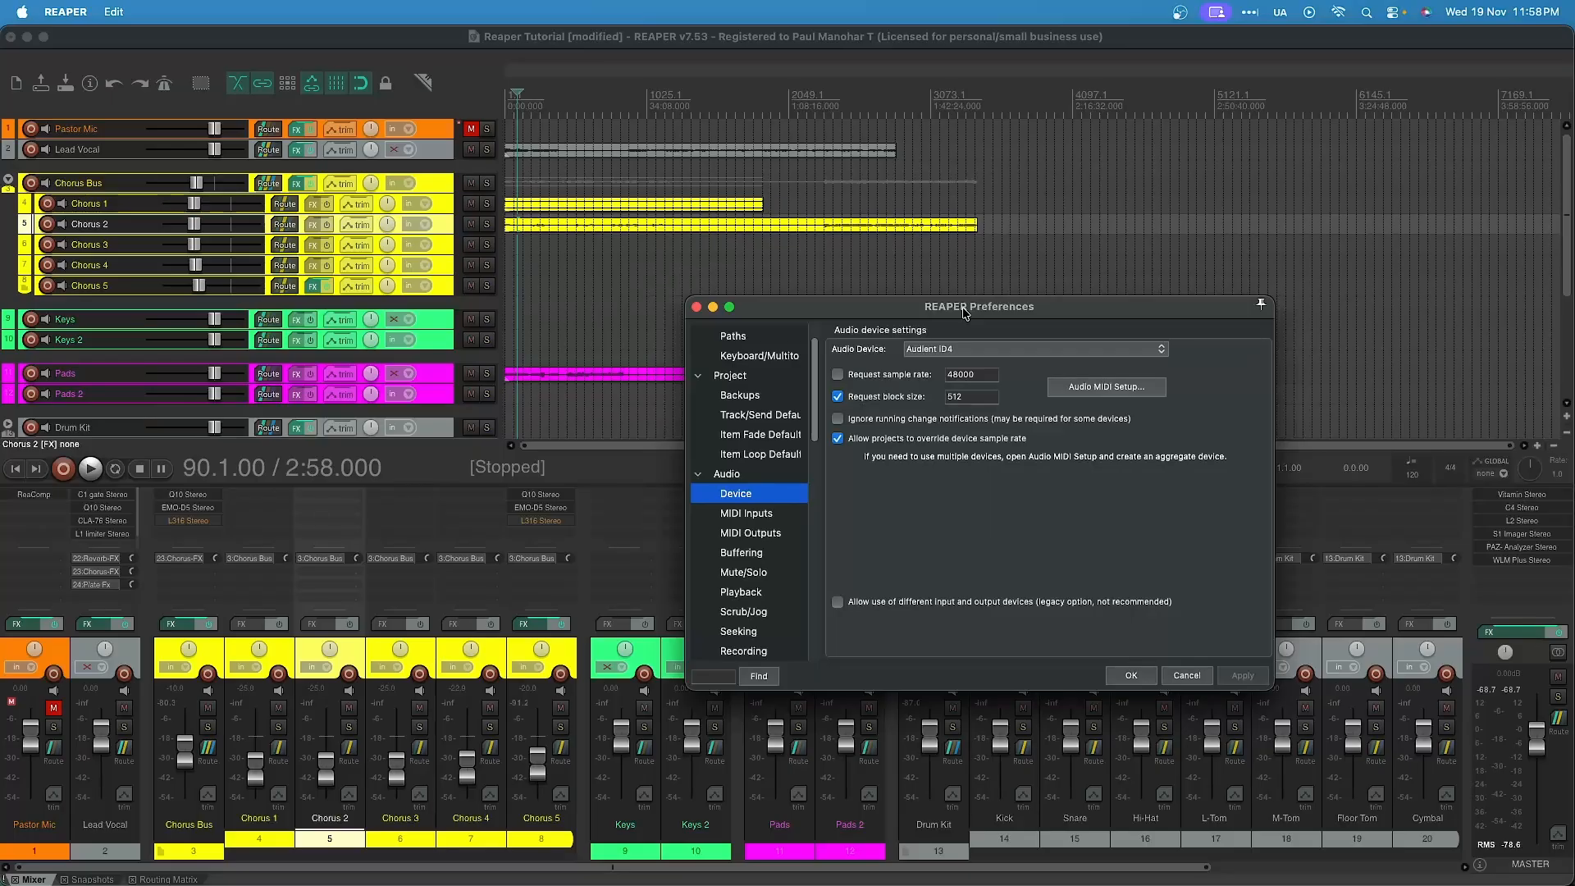
double_click(966, 400)
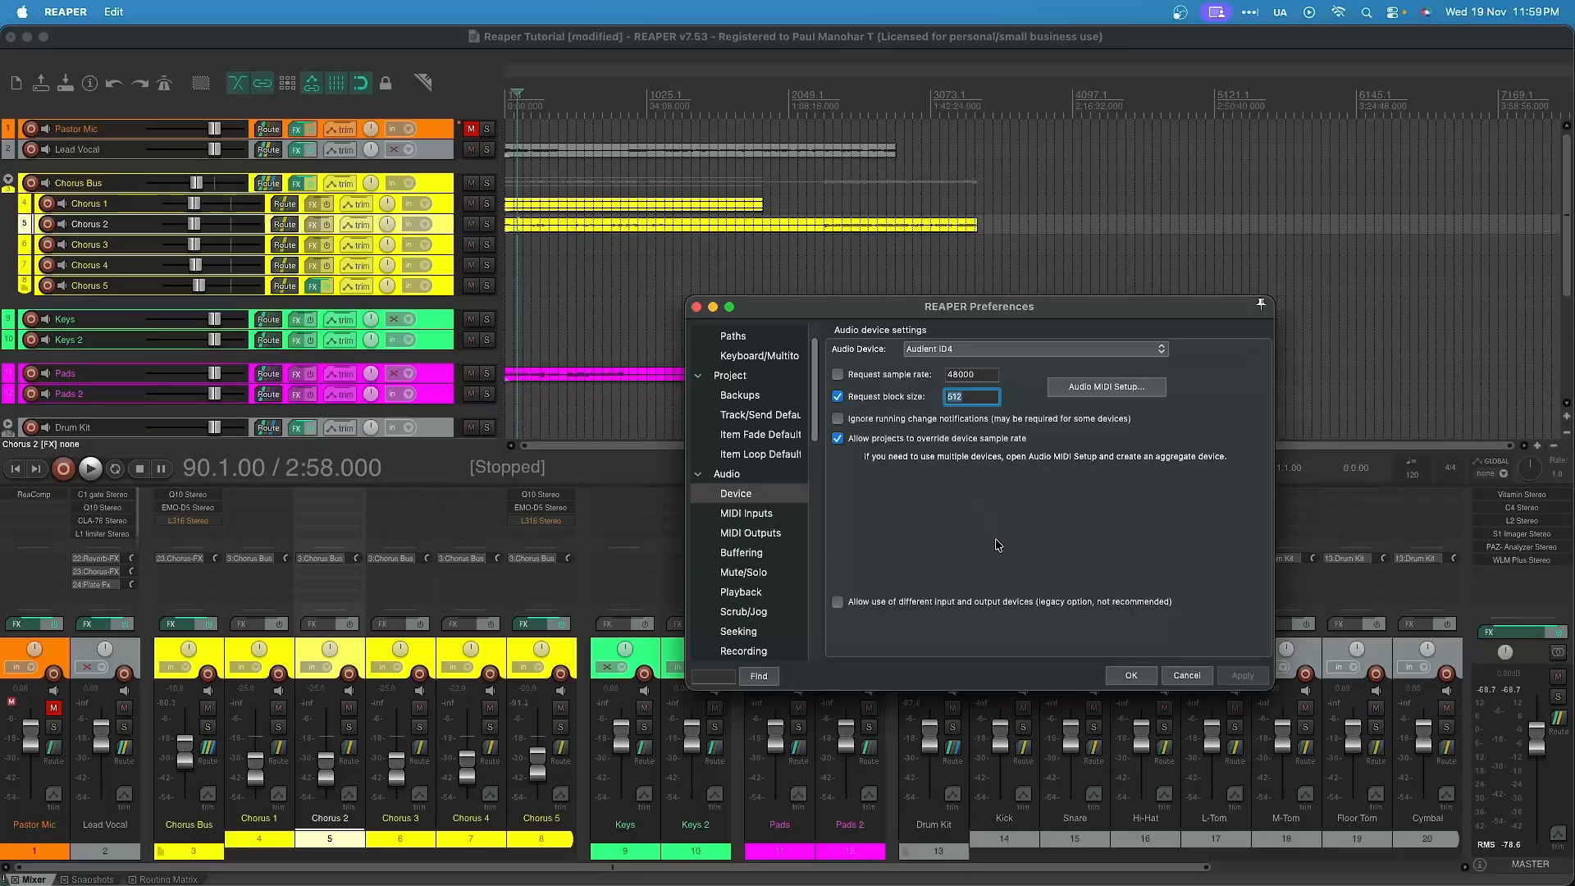
left_click(986, 400)
key("Return")
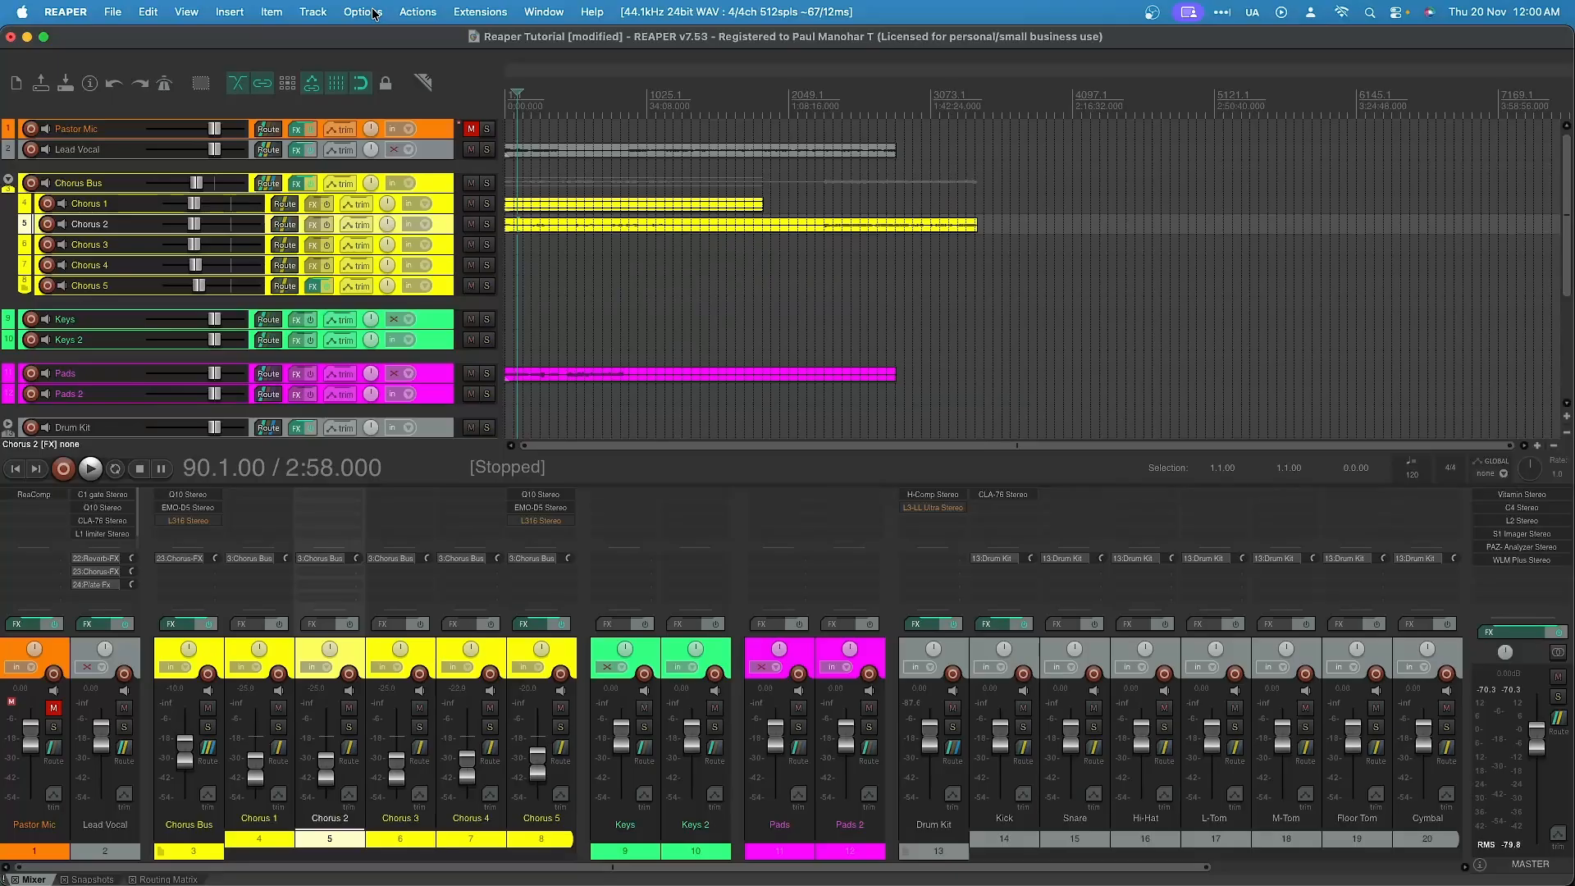
Step: Reopen the Performance Meter beside the track list and review the PDC values per track
left_click(187, 13)
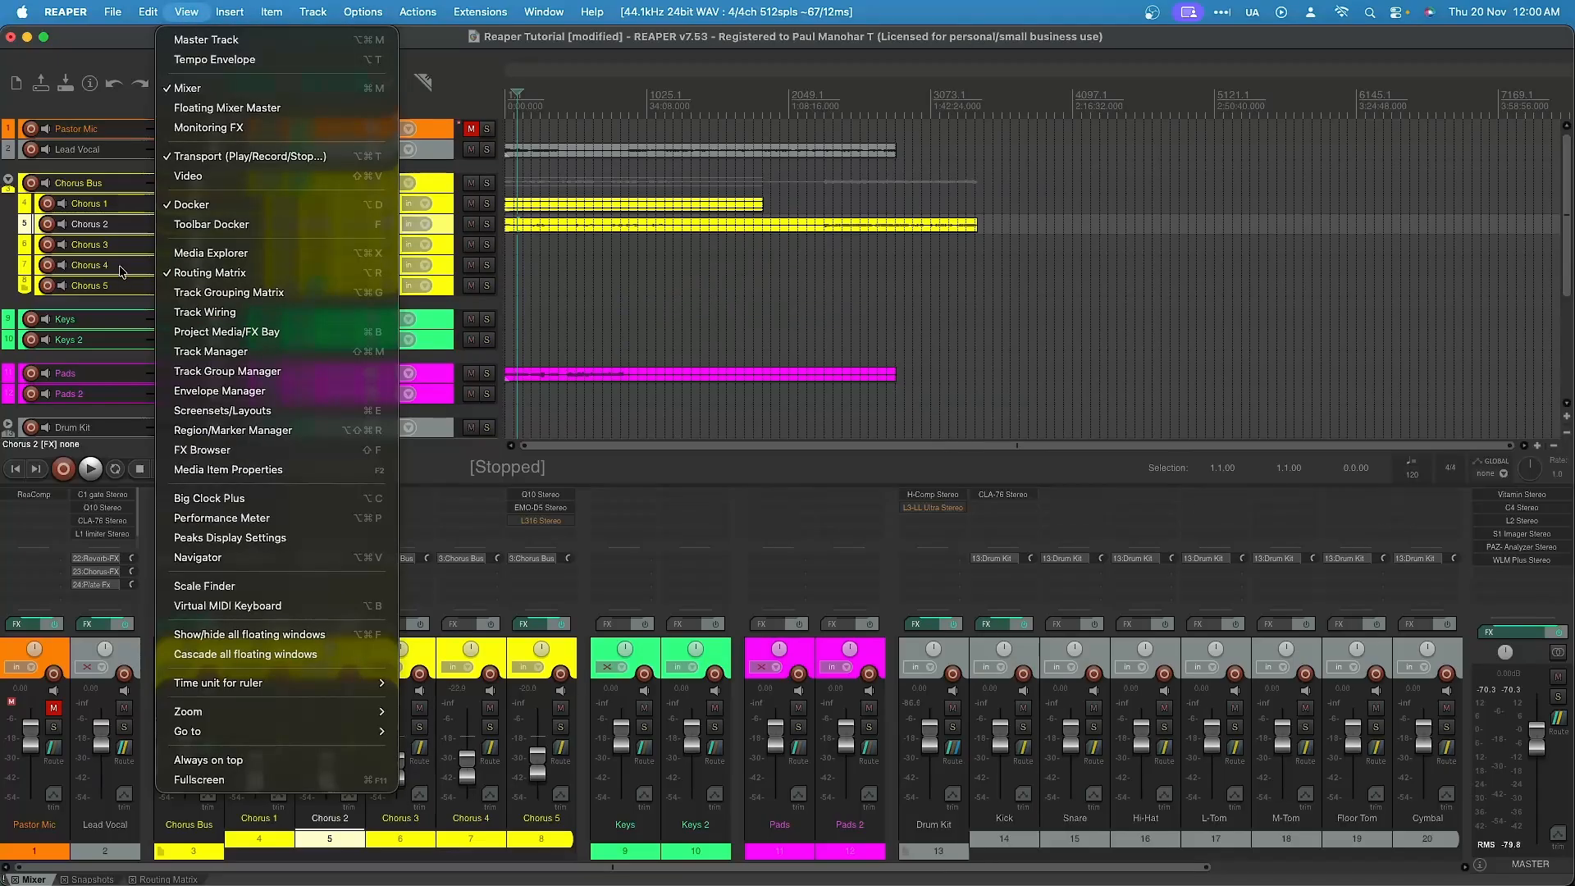
left_click(245, 526)
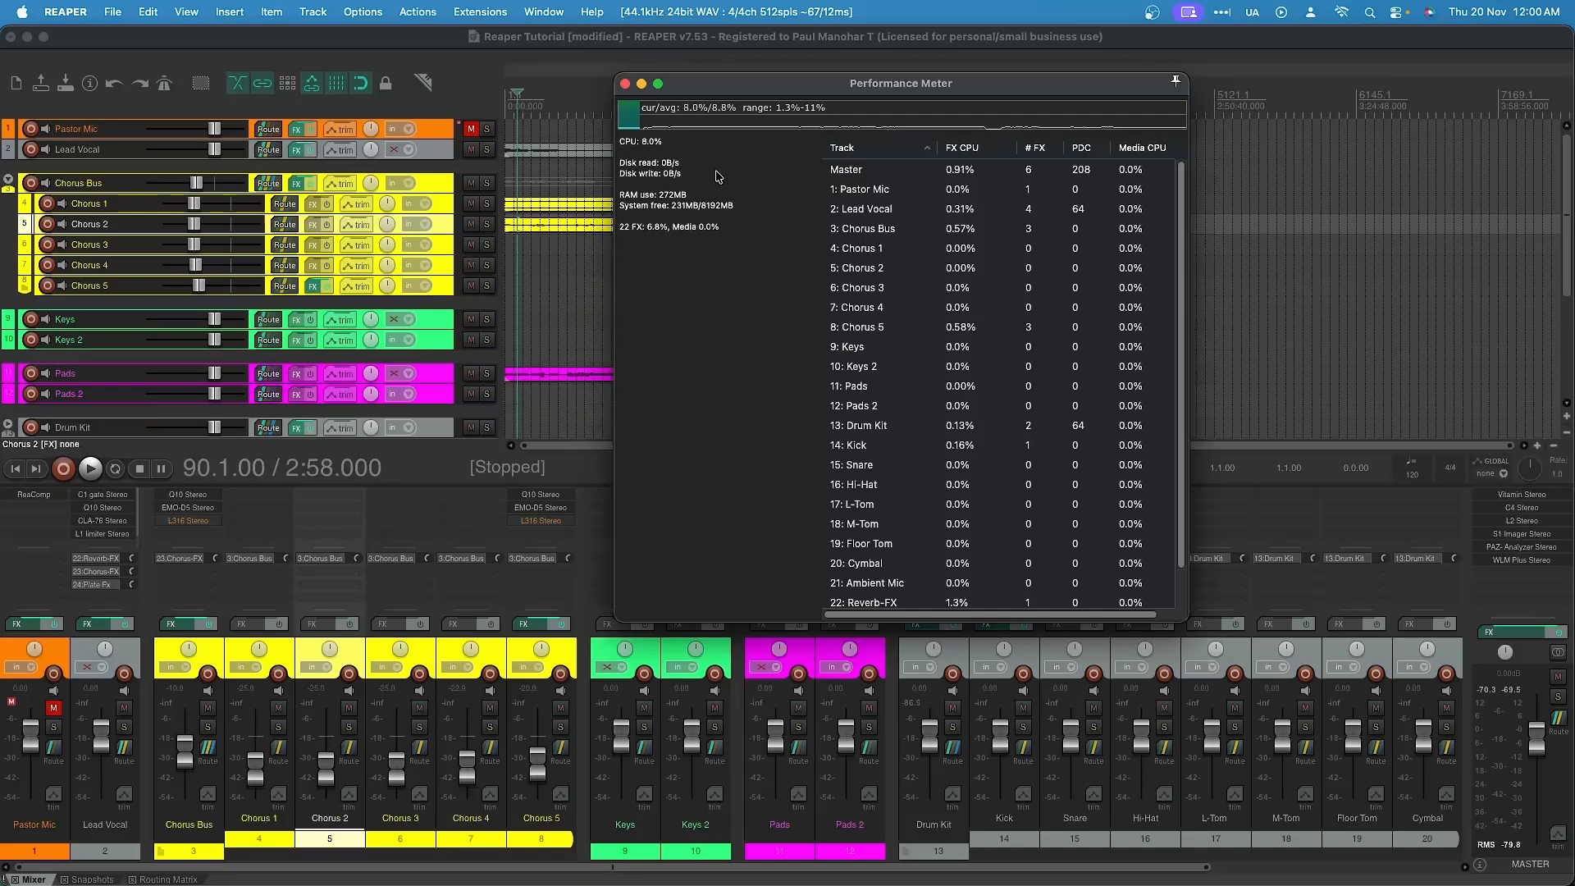
left_click_drag(742, 82, 946, 84)
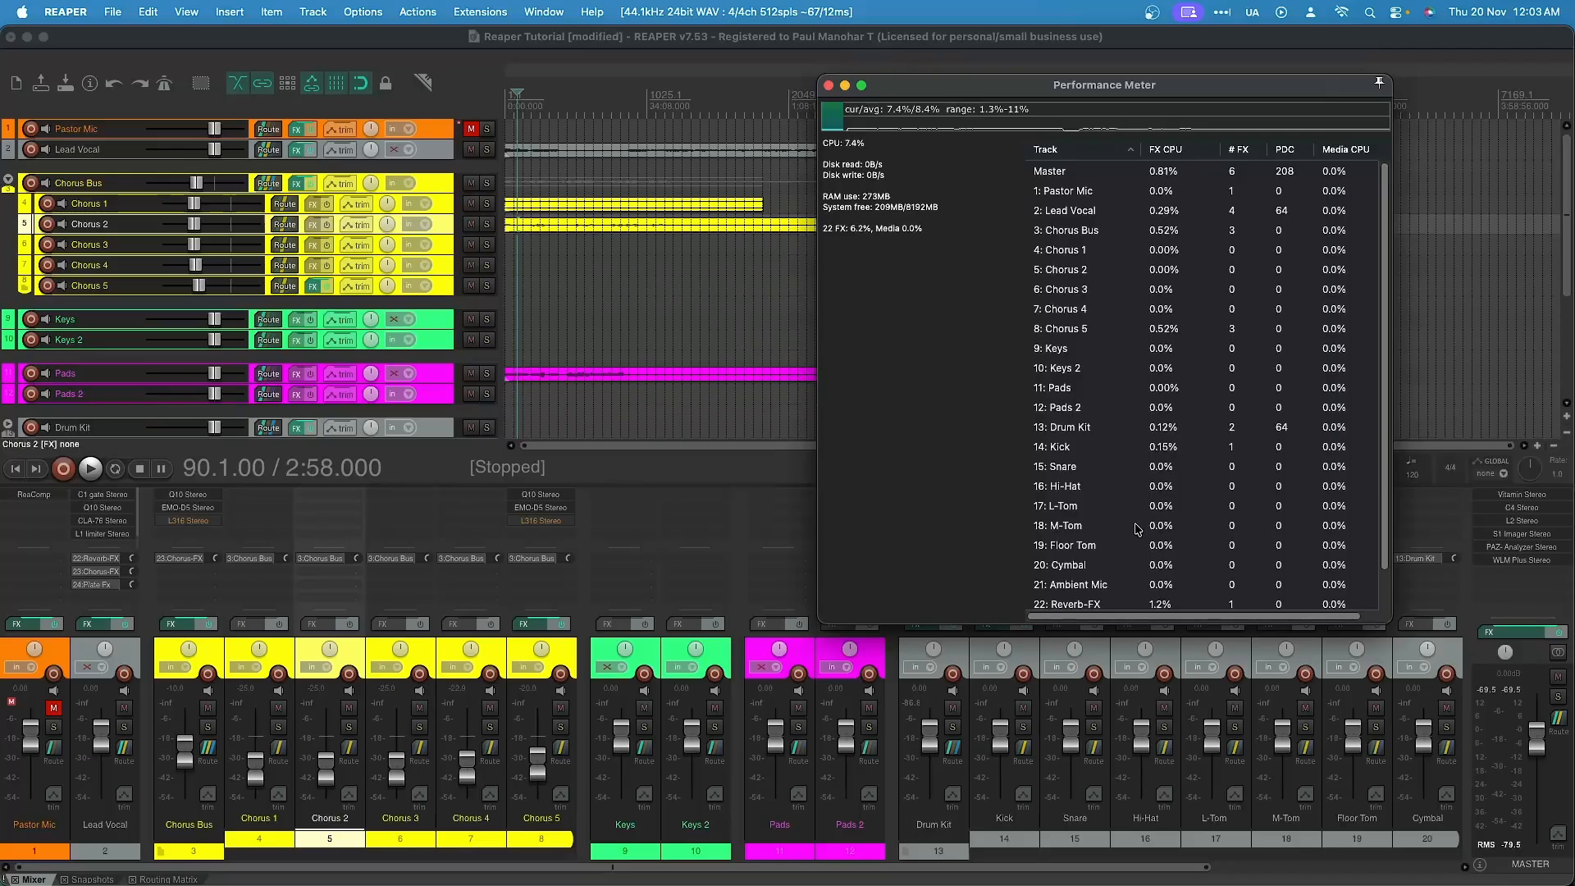
Step: Inspect the Master track's FX chain with the Vitamin Stereo plug-in selected, and view the effects tracks at the end of the mixer
left_click(1525, 632)
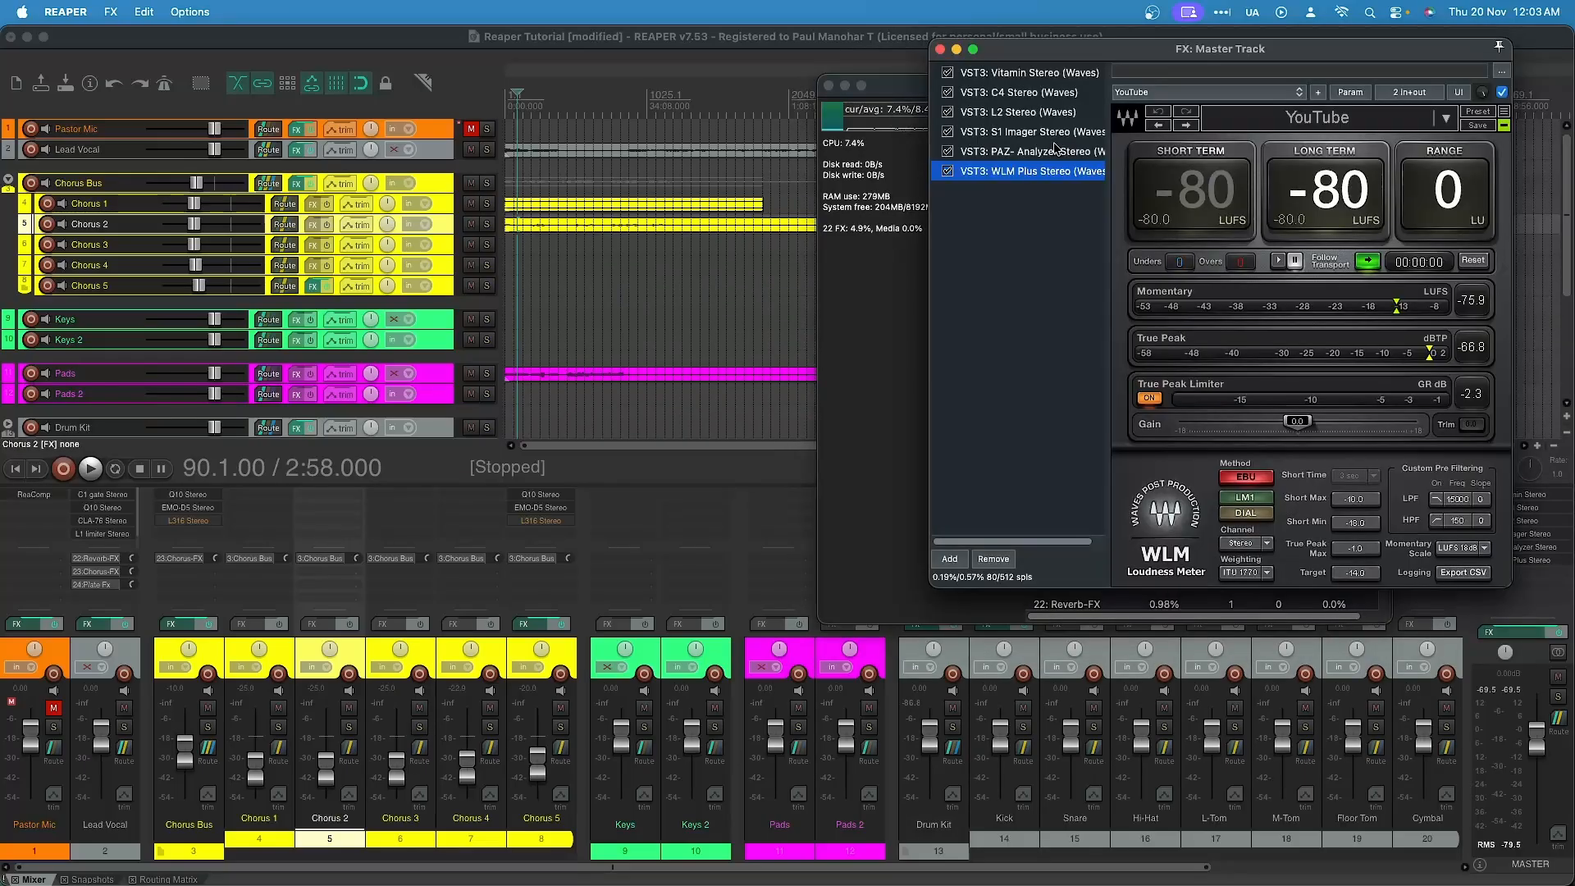
left_click(1009, 72)
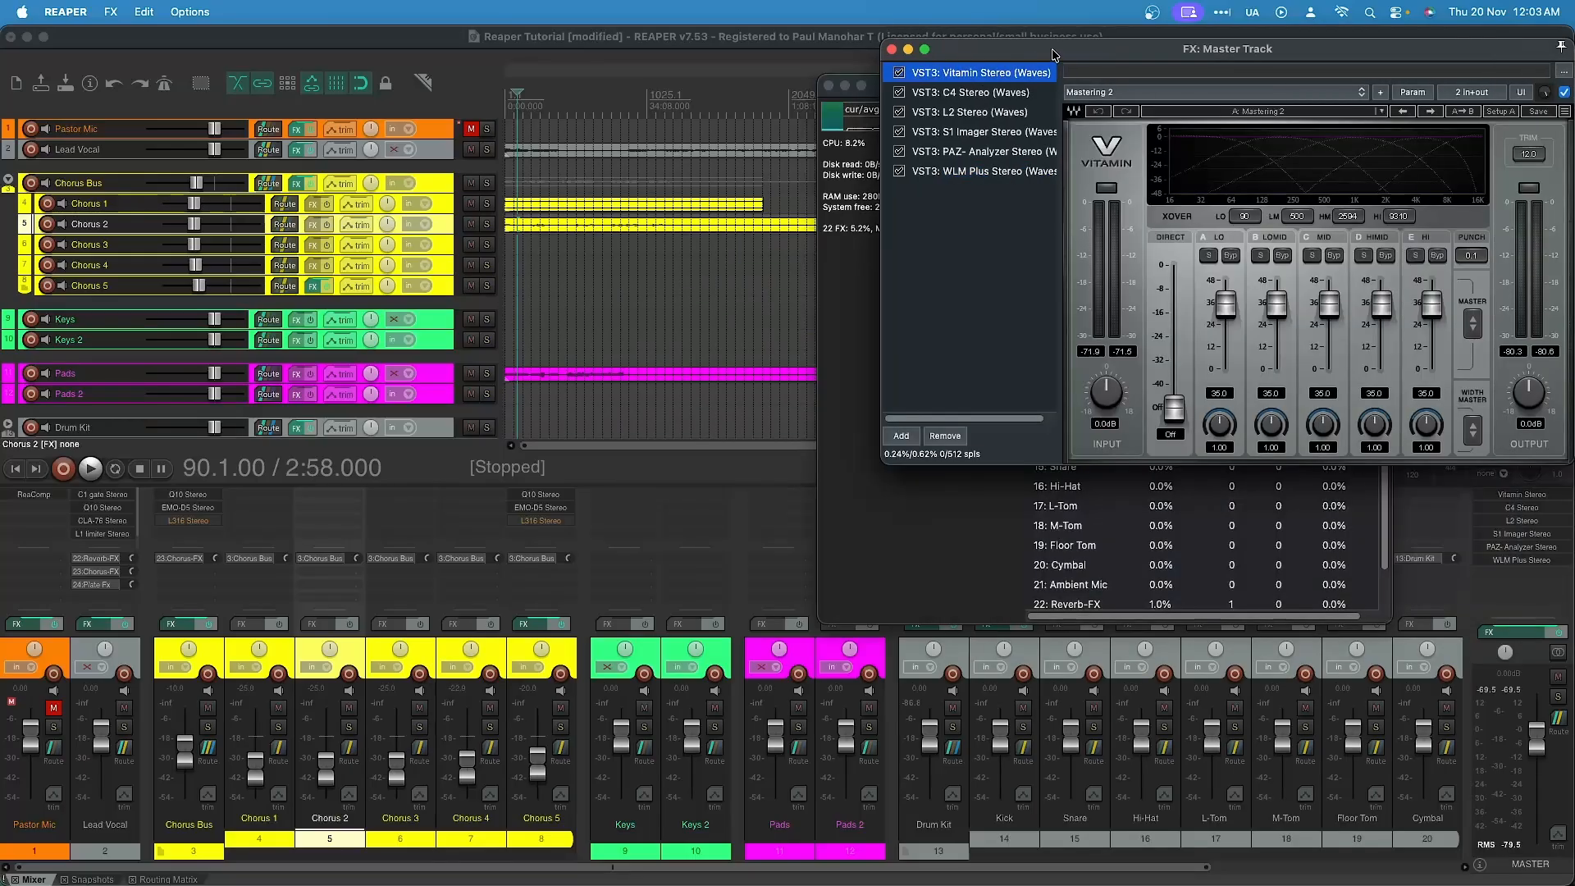
left_click_drag(1054, 54, 473, 225)
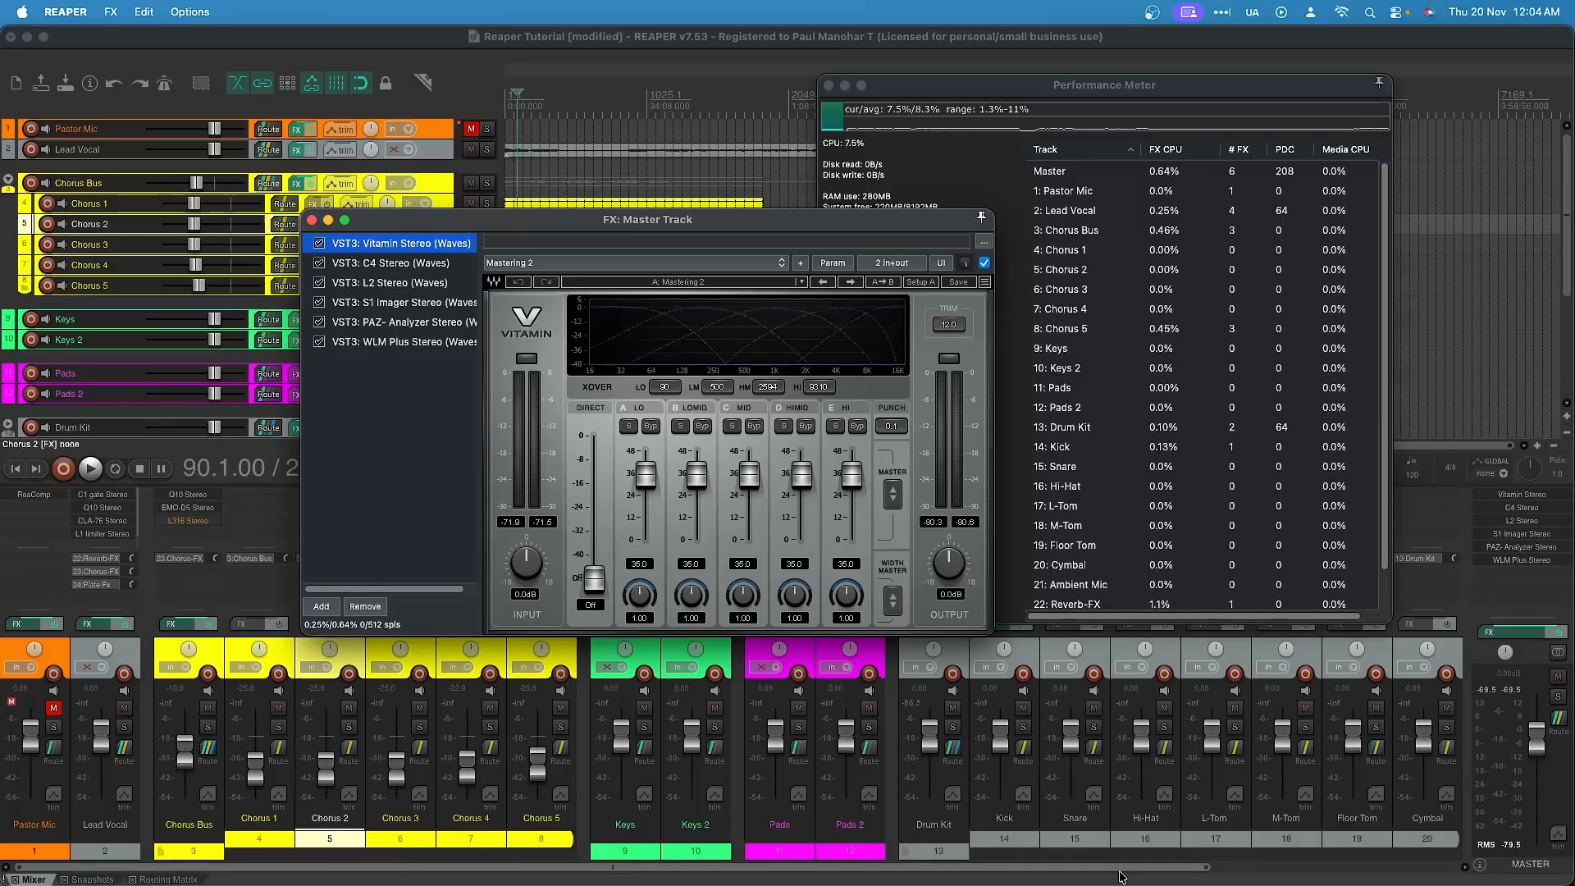
left_click_drag(1122, 878, 1420, 875)
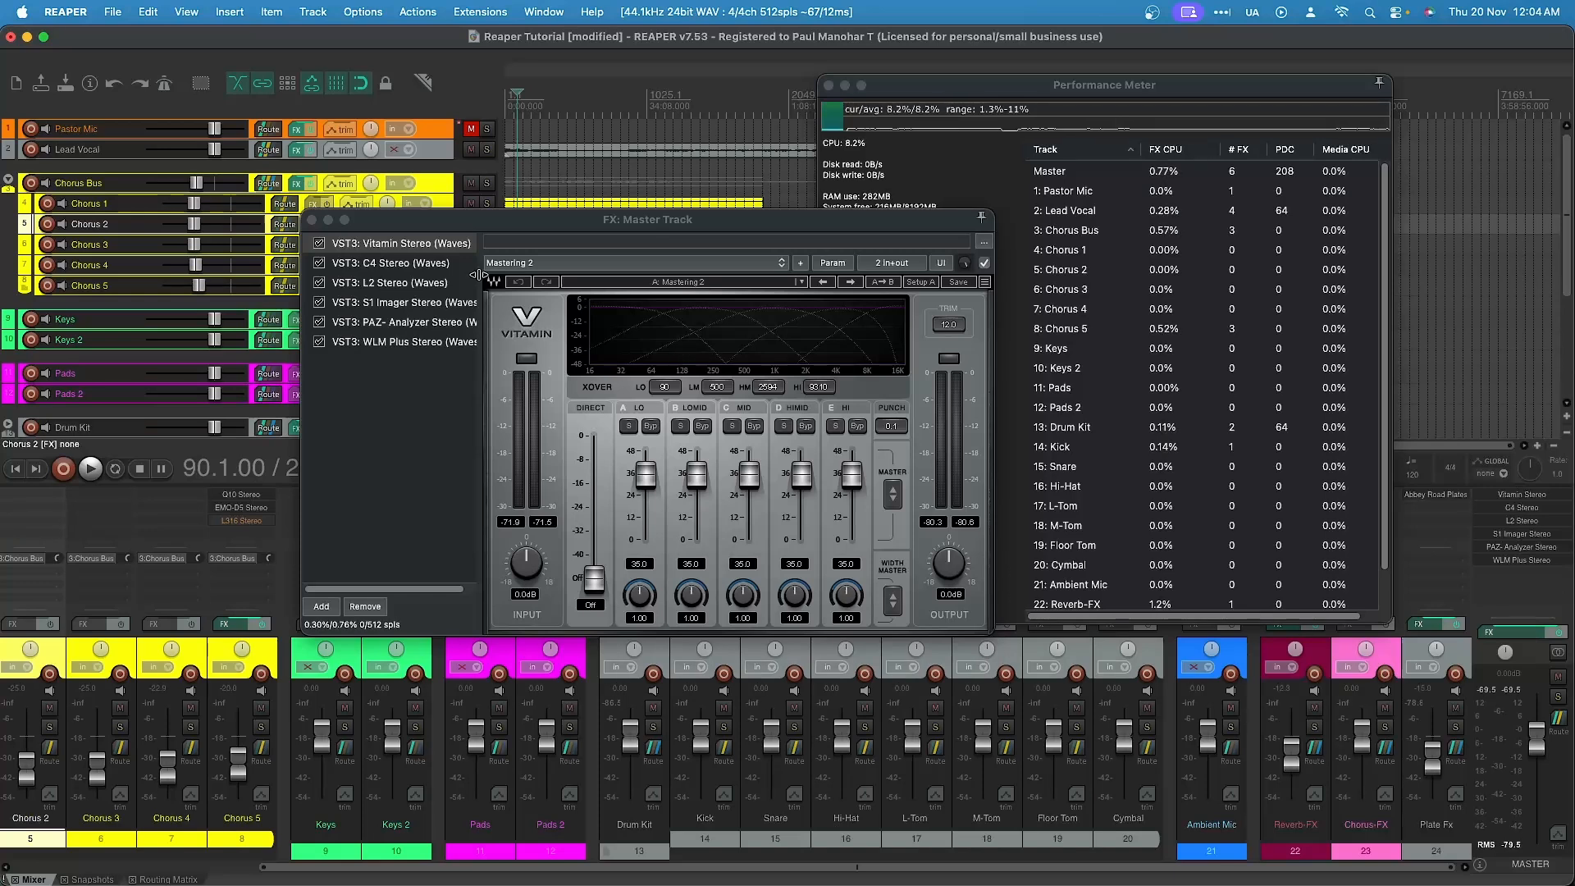
left_click(312, 220)
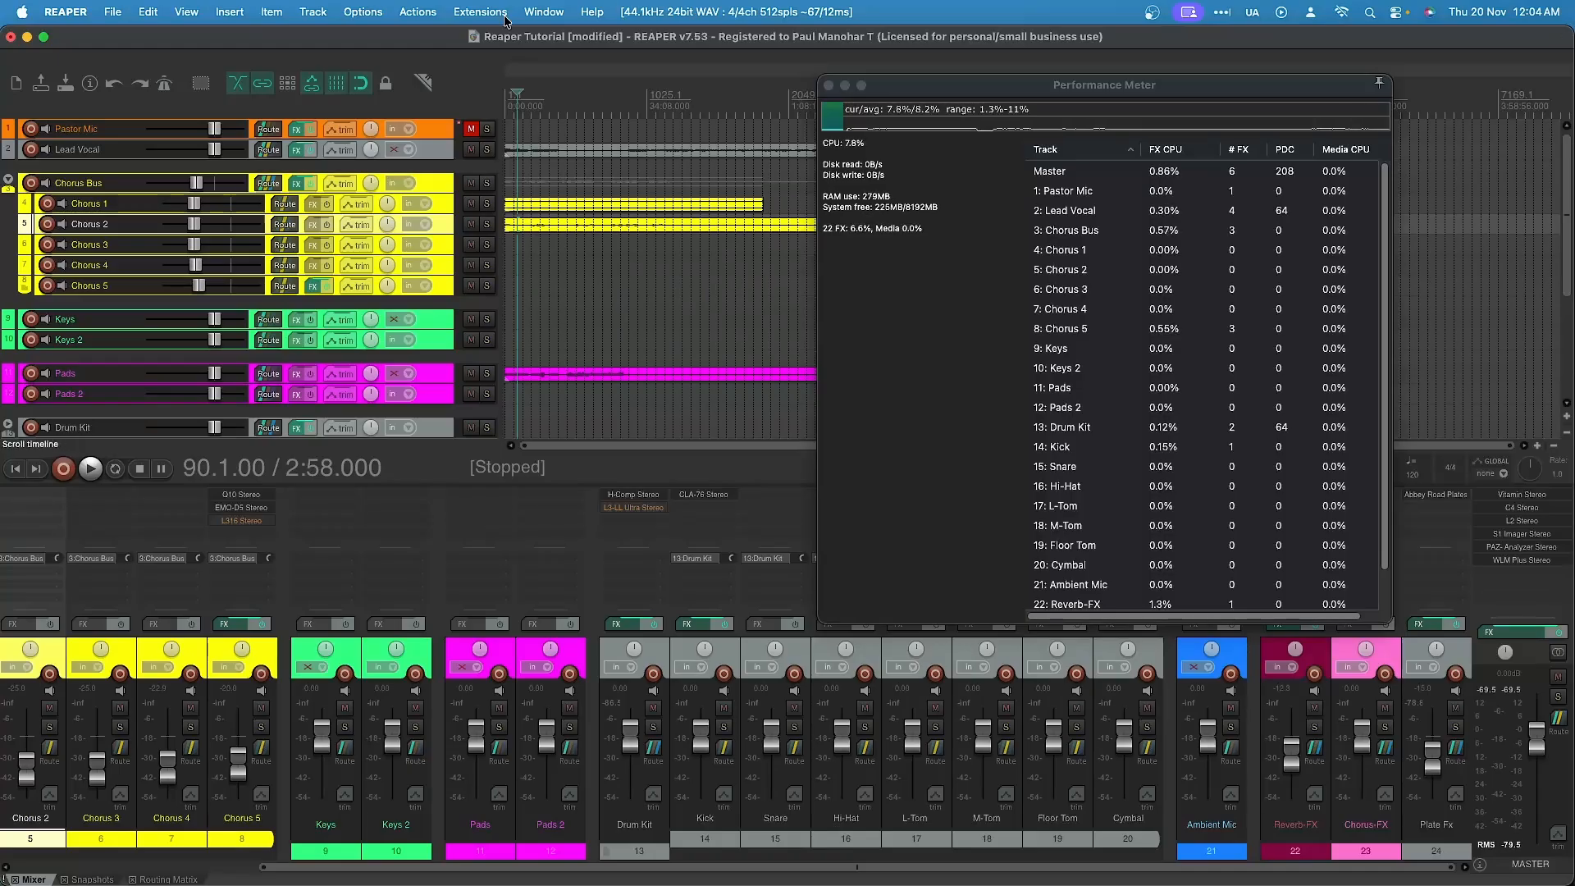
Step: Recheck the sample rate and block size in the audio device preferences, accept the dialog, and close the Performance Meter
left_click(363, 12)
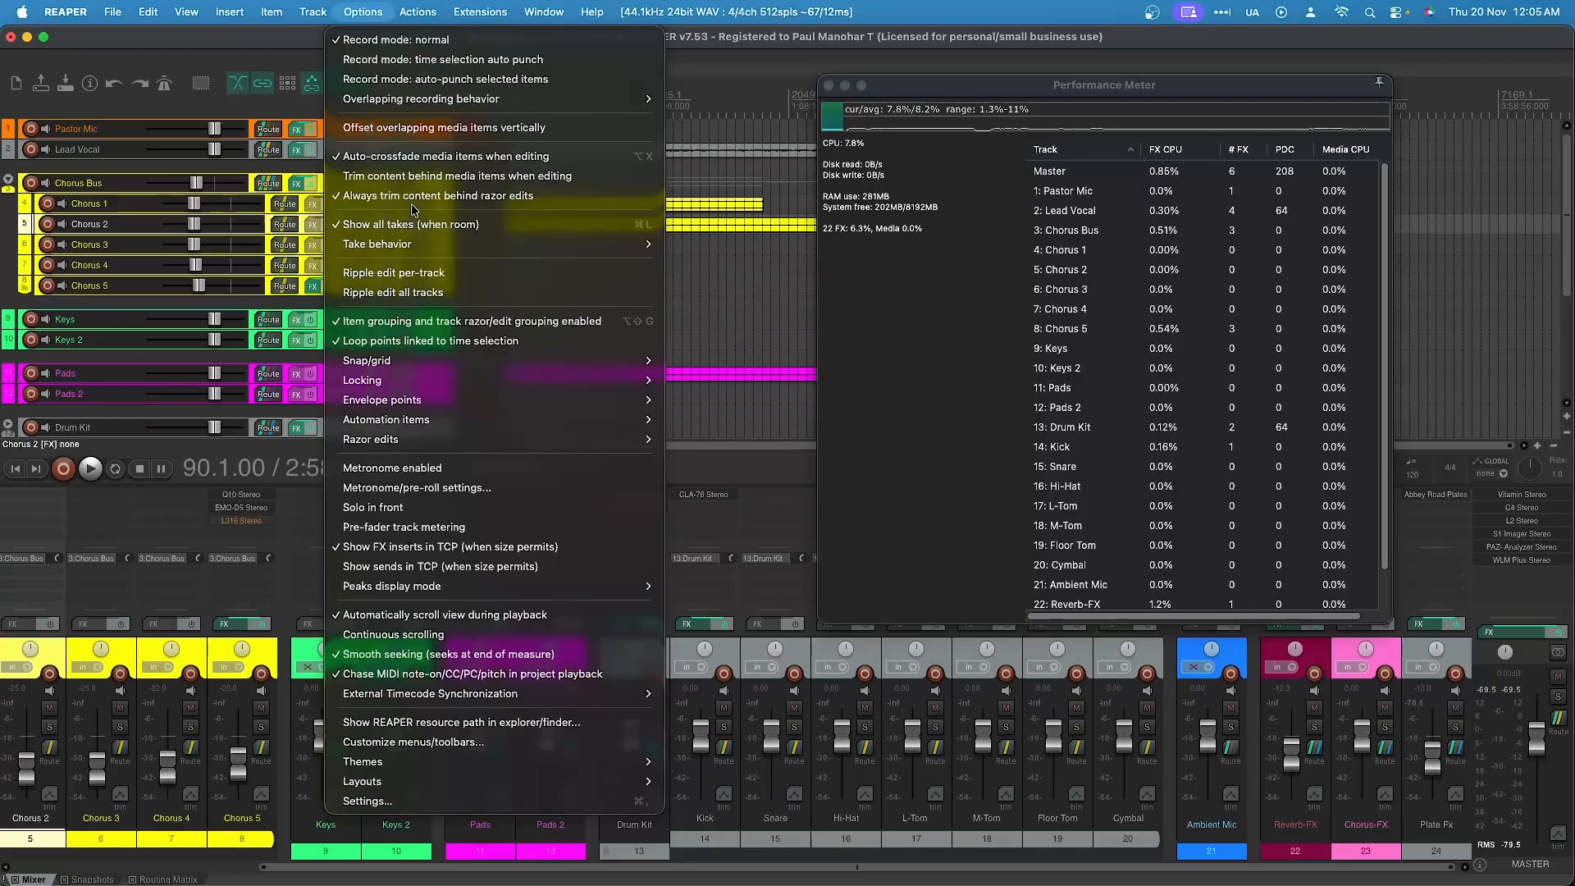
left_click(402, 801)
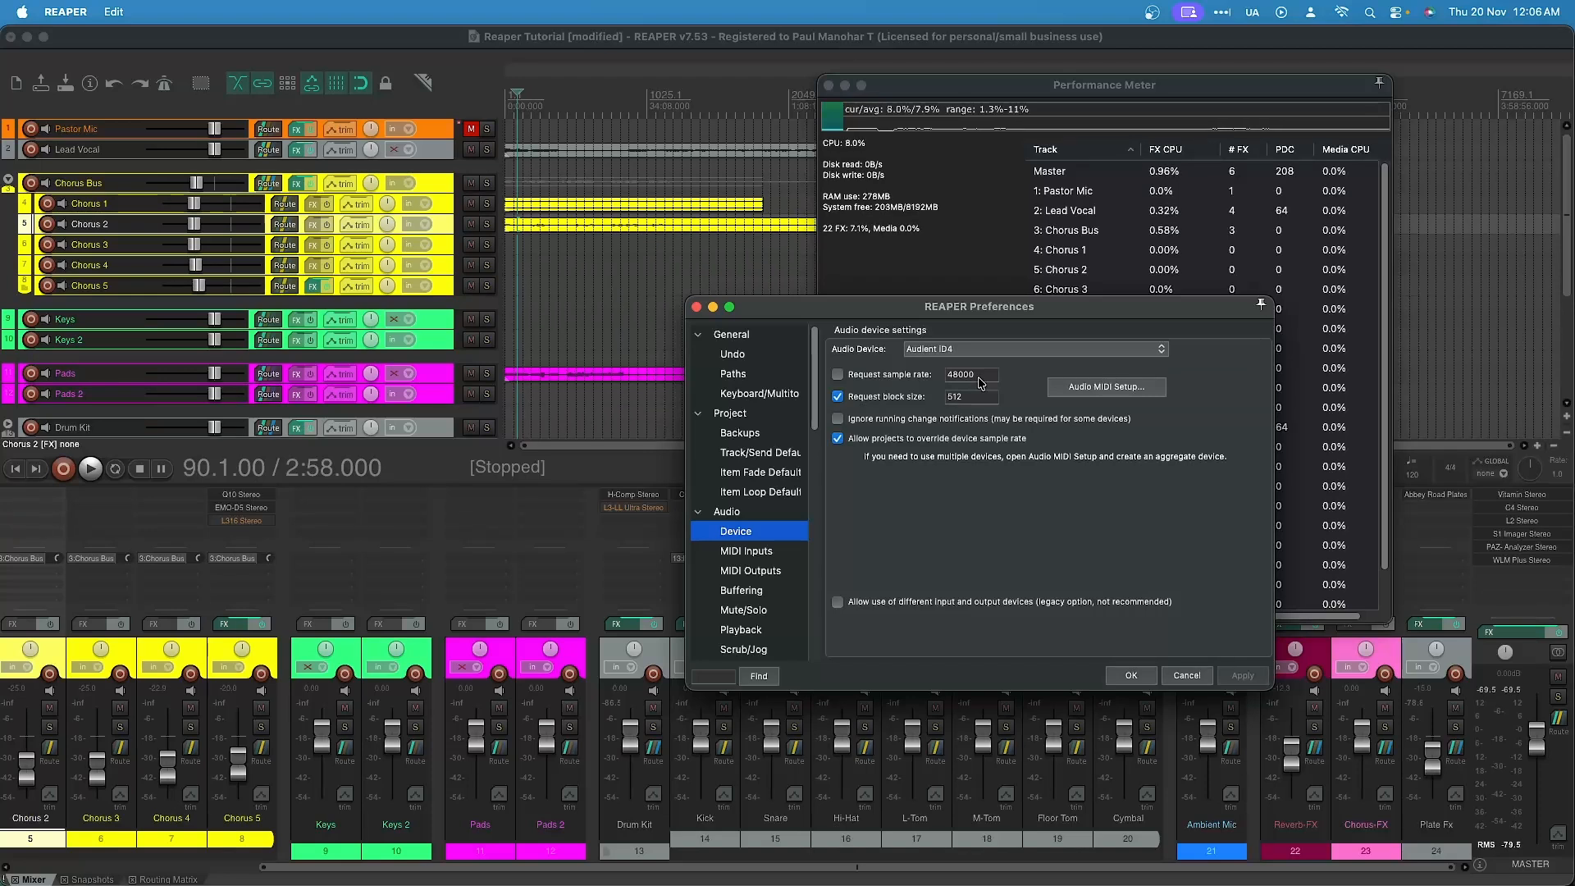
left_click(1127, 675)
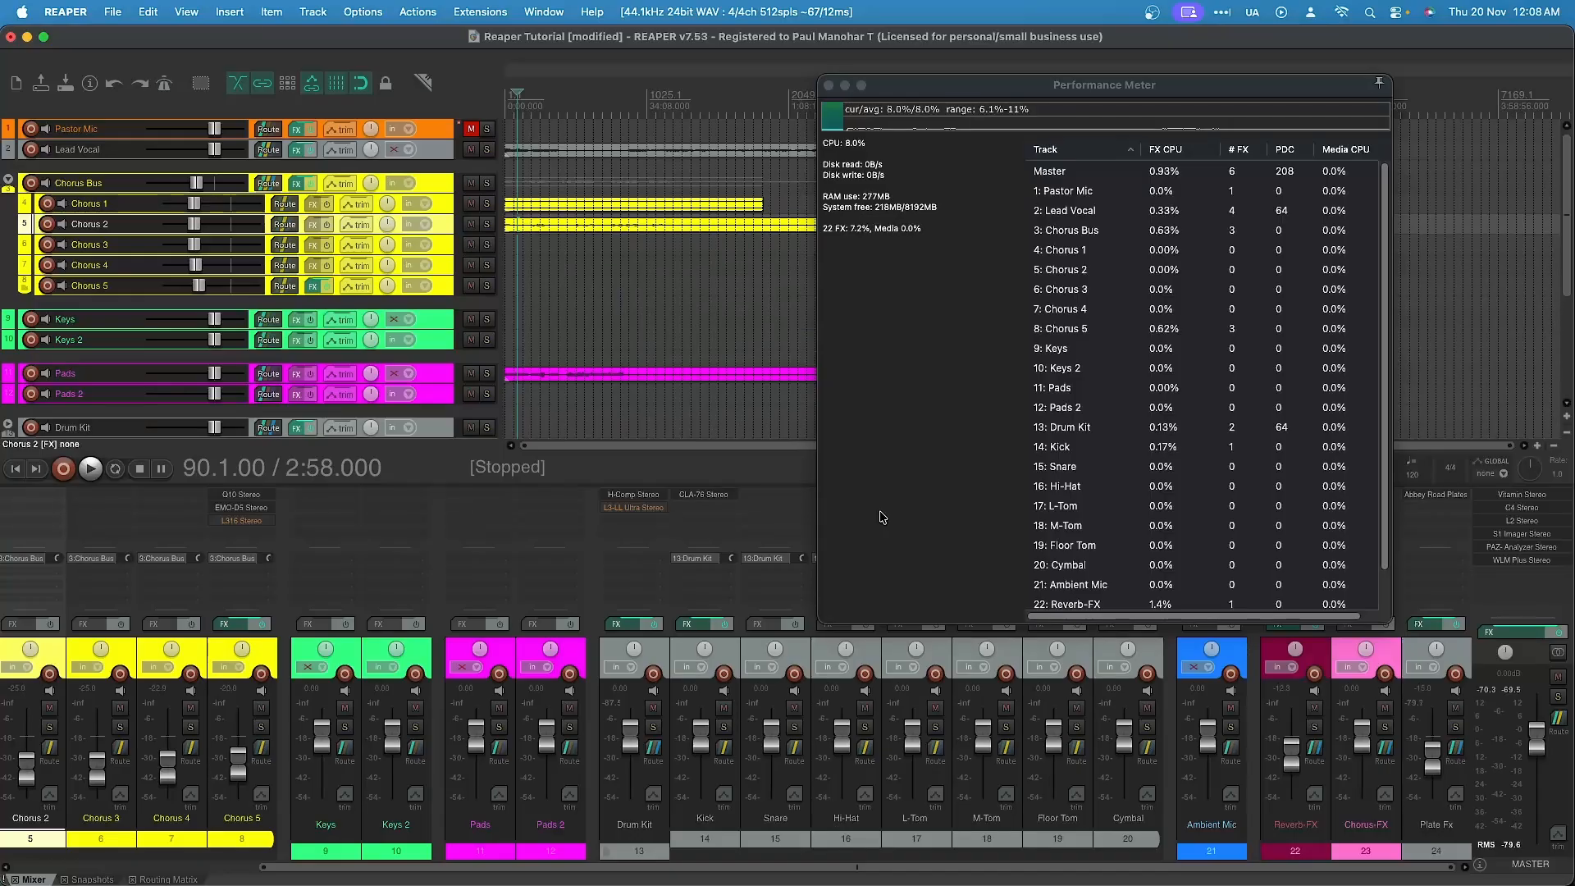
left_click(829, 85)
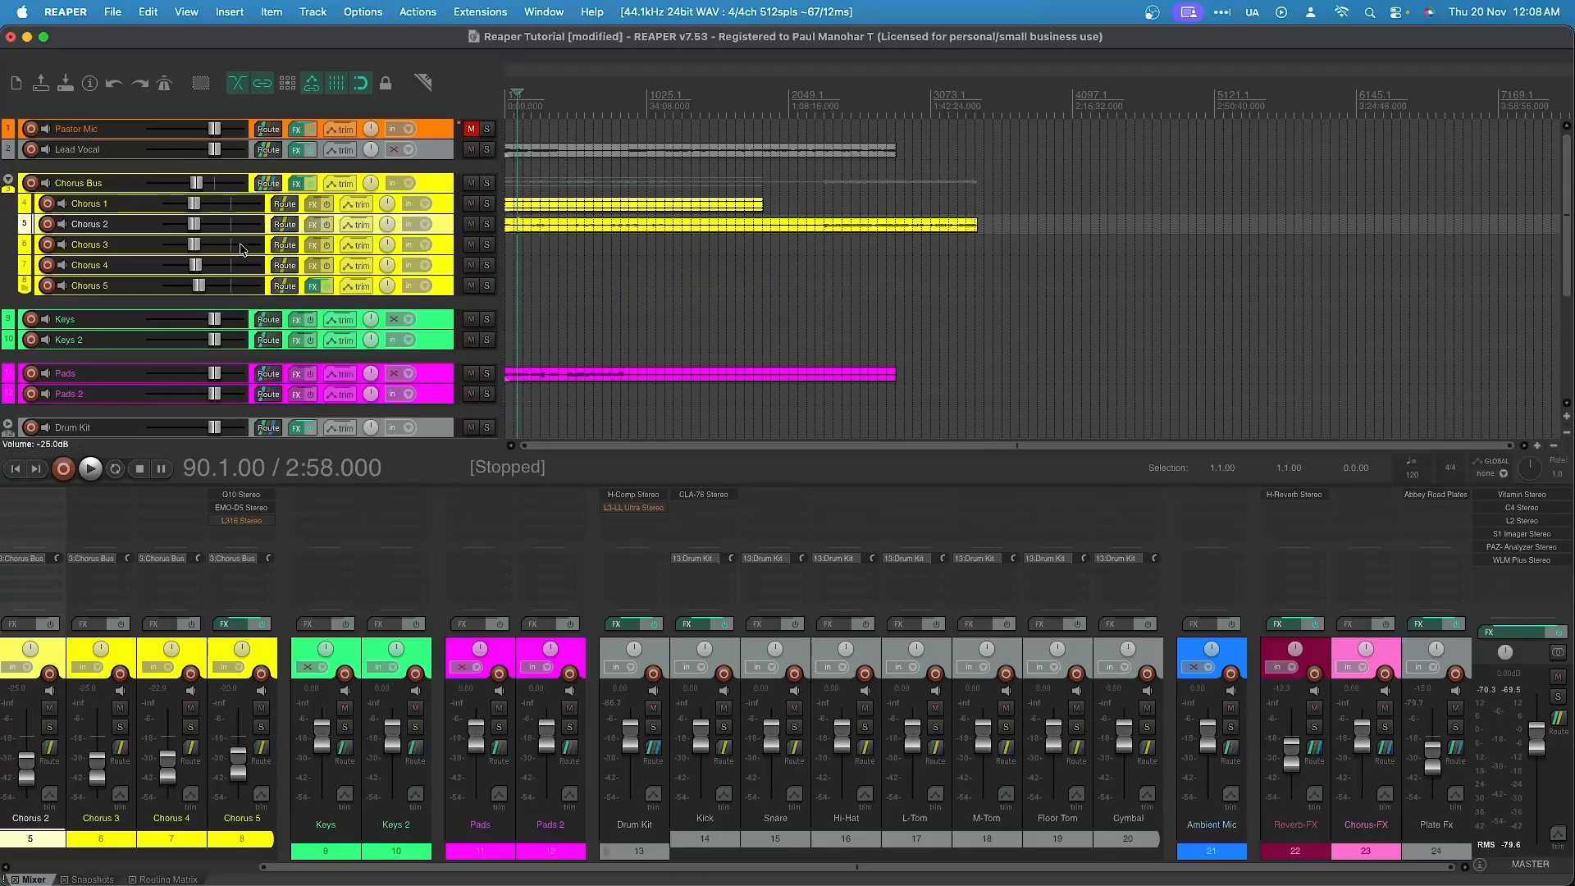
Step: Review the audio hardware outputs in the Master track's routing window and close it
mouse_move(242, 250)
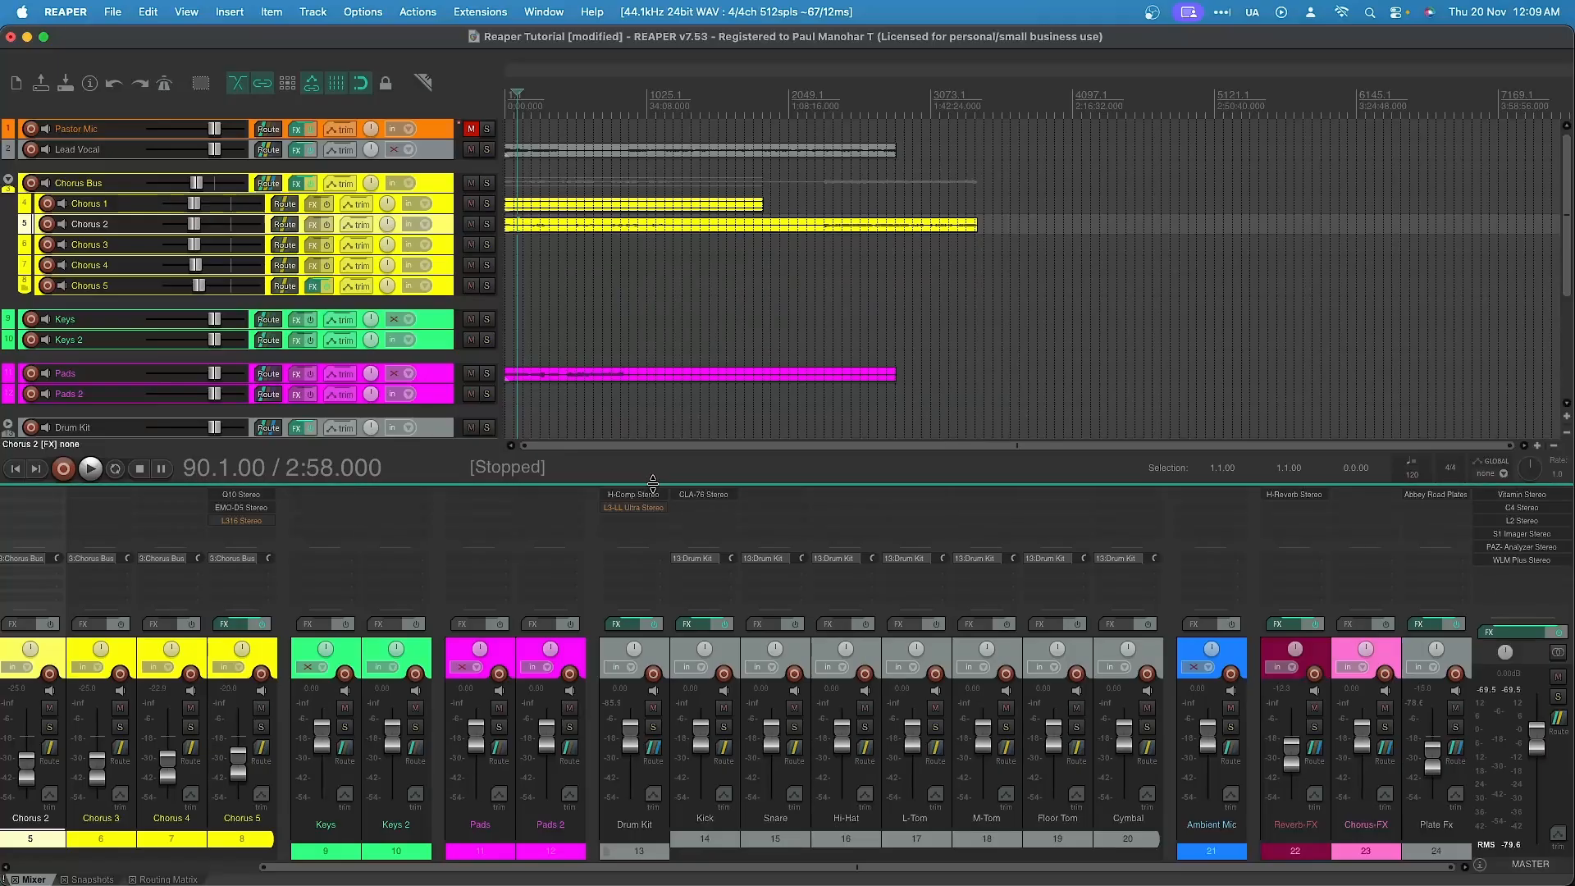
left_click(46, 184)
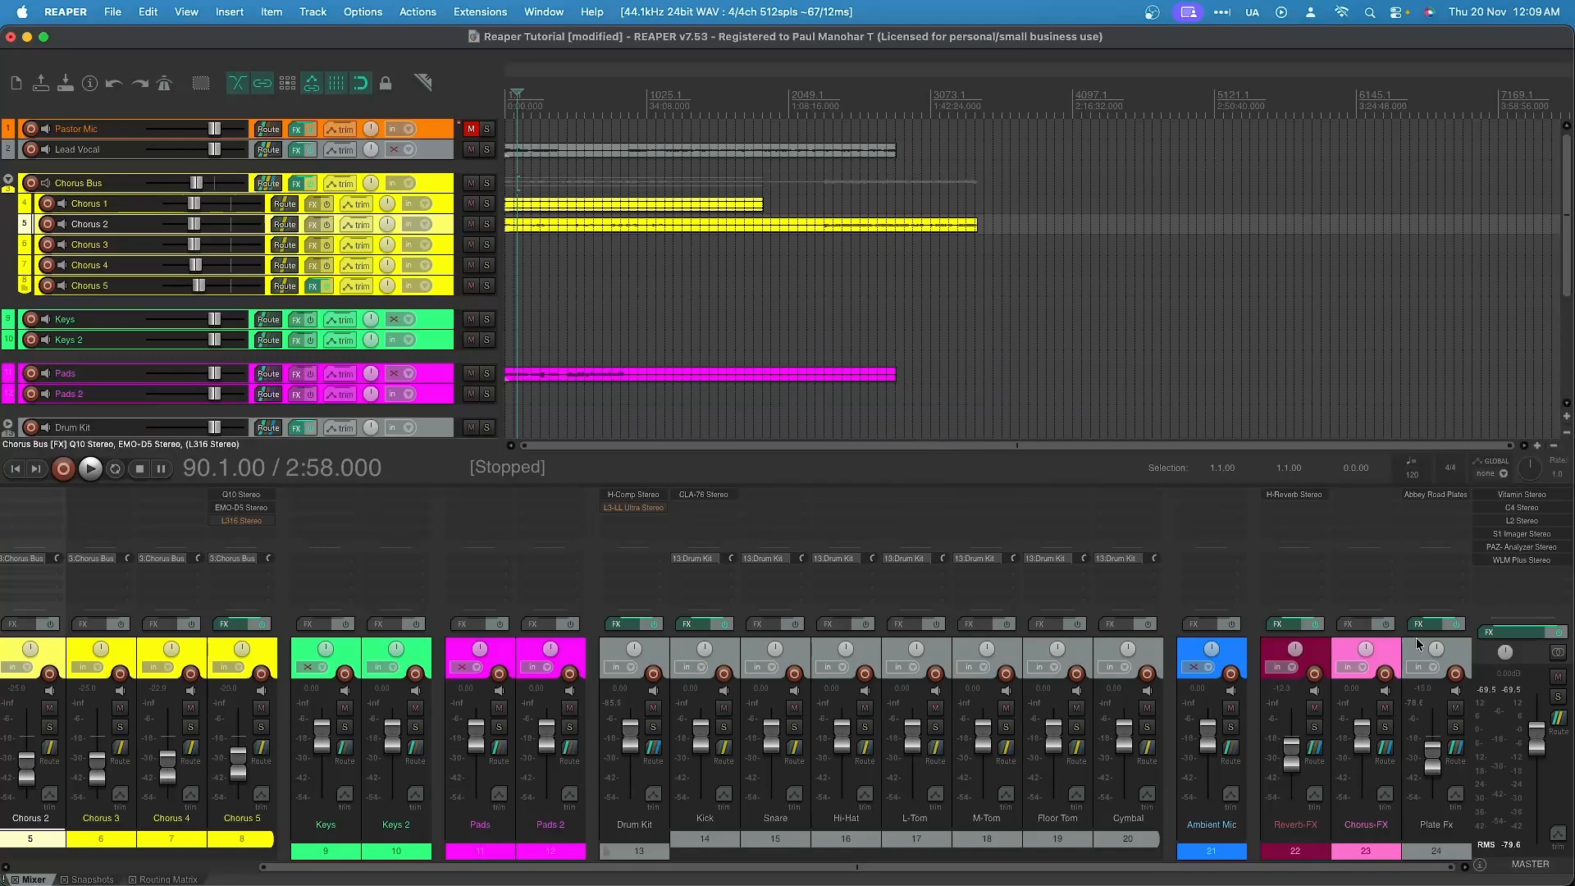
left_click(1559, 722)
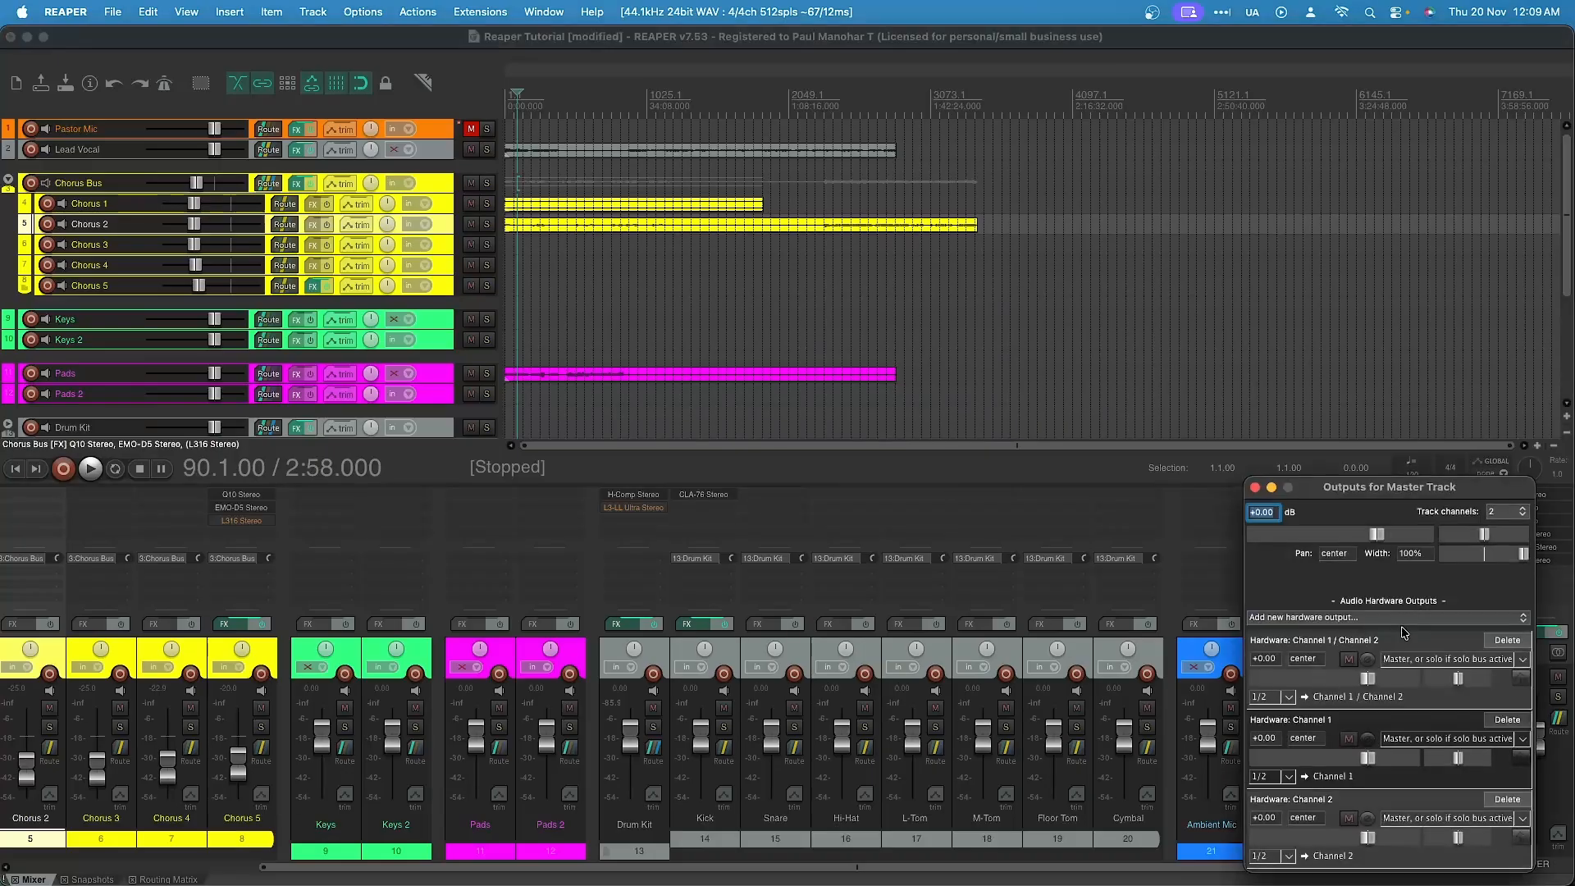
left_click_drag(1329, 490, 1128, 377)
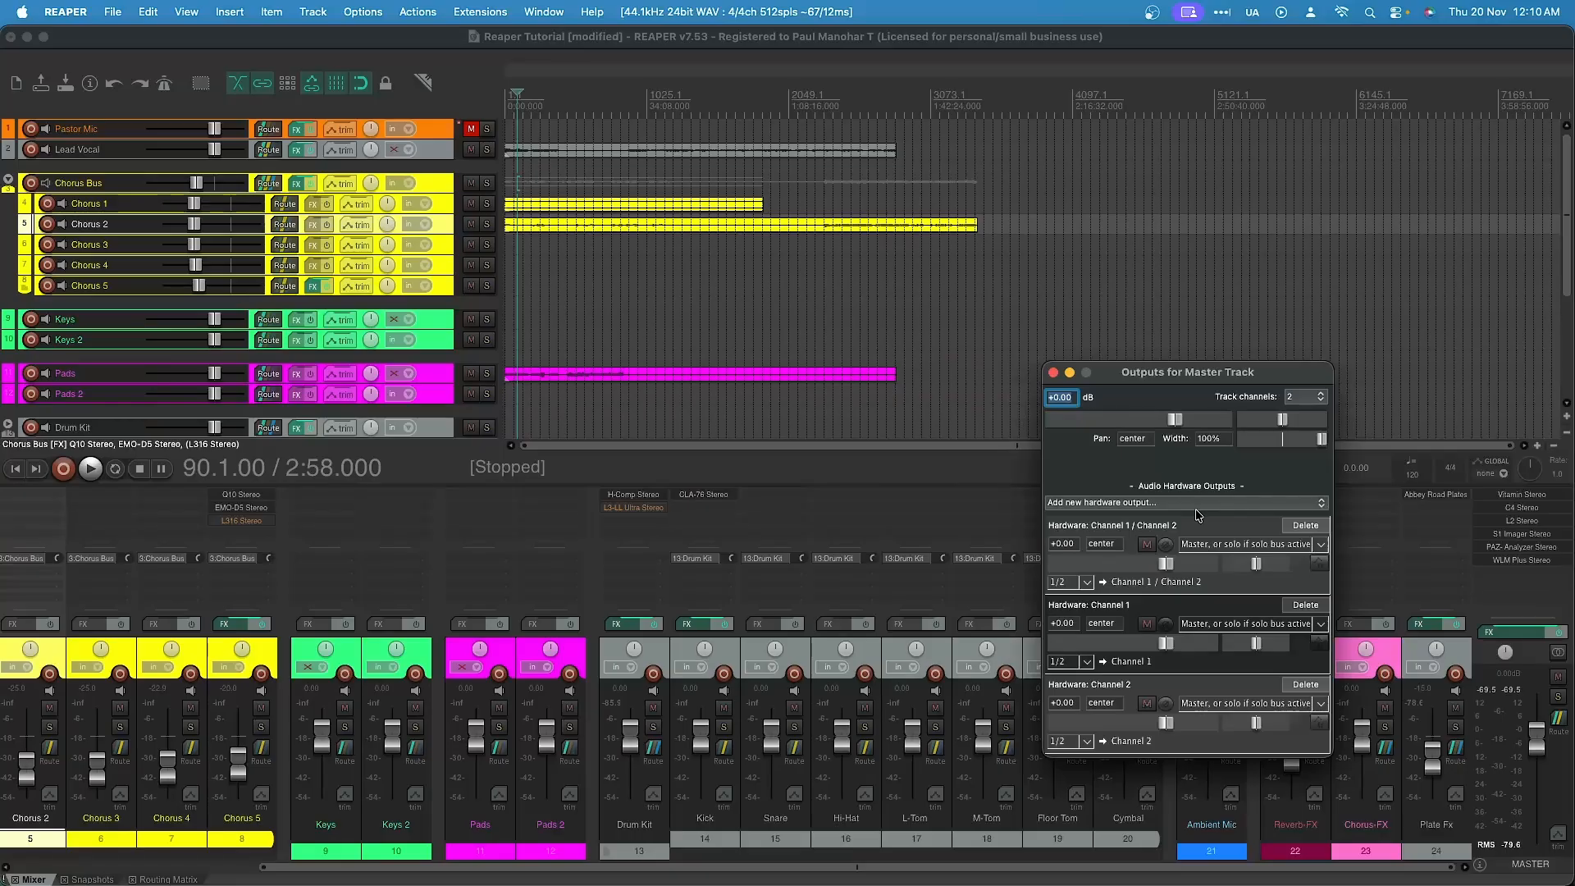
left_click(1054, 372)
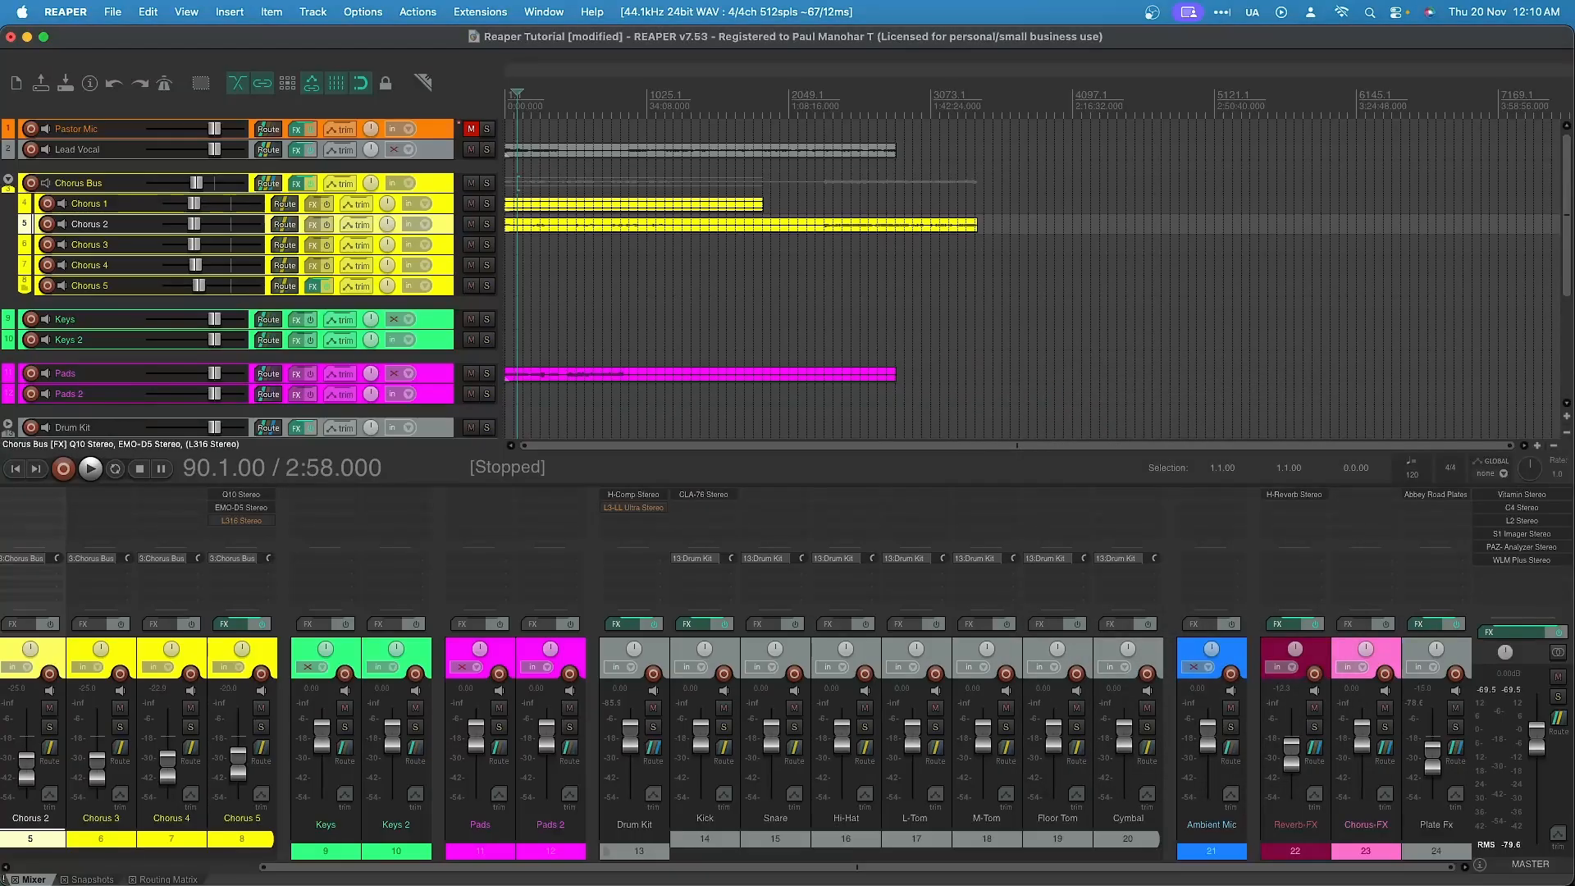